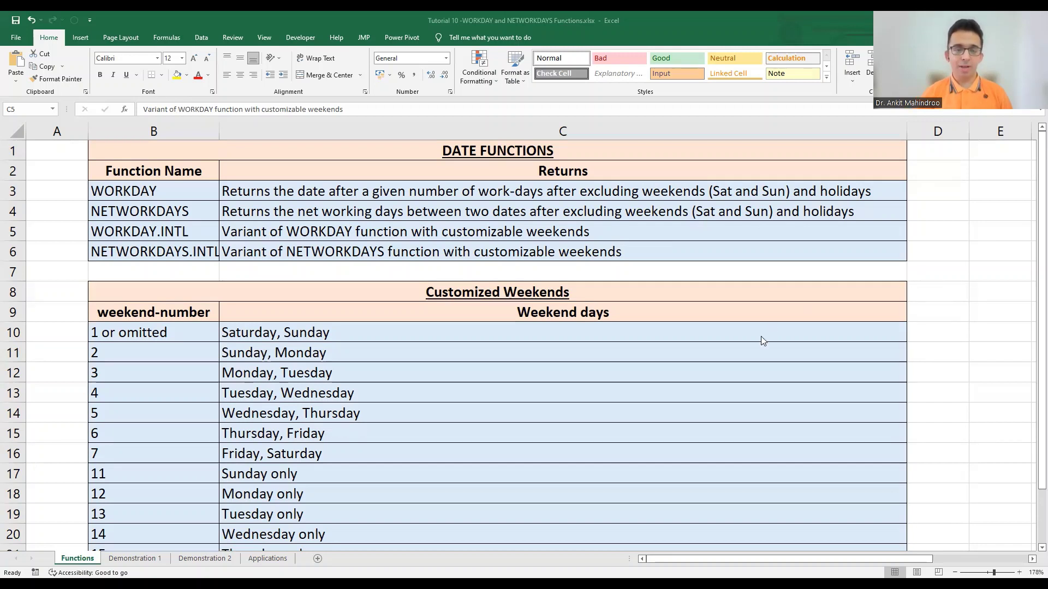
# On the Demonstration 1 sheet, calculate the project end date without a function in B4 as =B2+B3
pyautogui.click(421, 468)
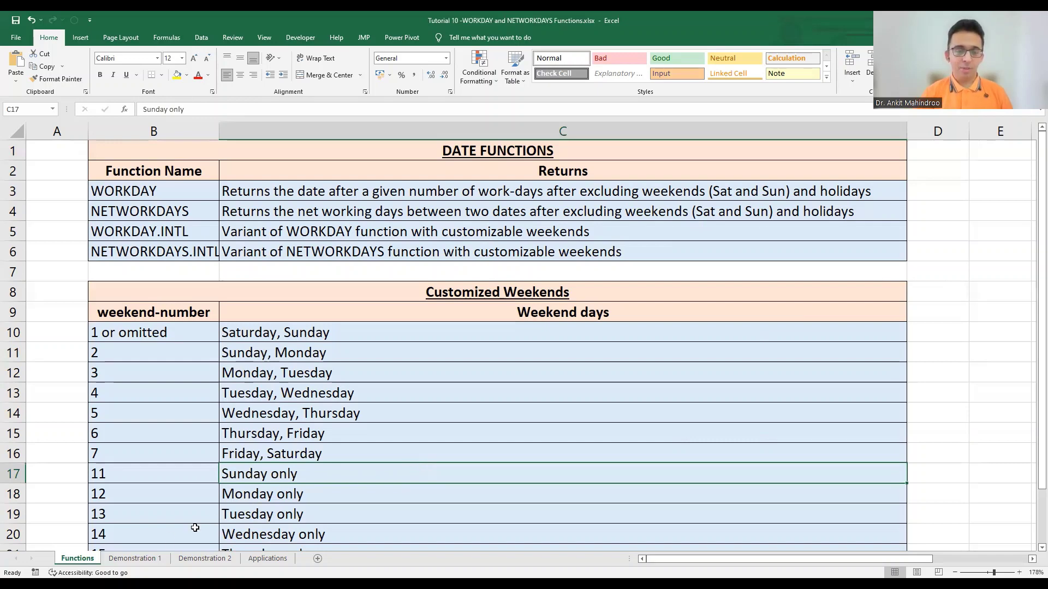
pyautogui.click(136, 559)
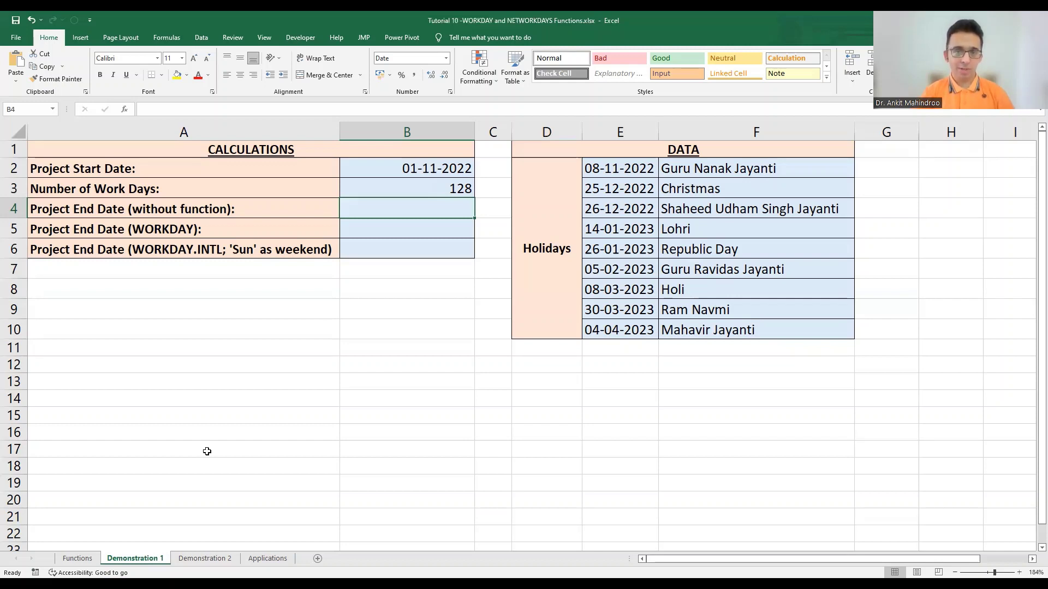
pyautogui.write('=')
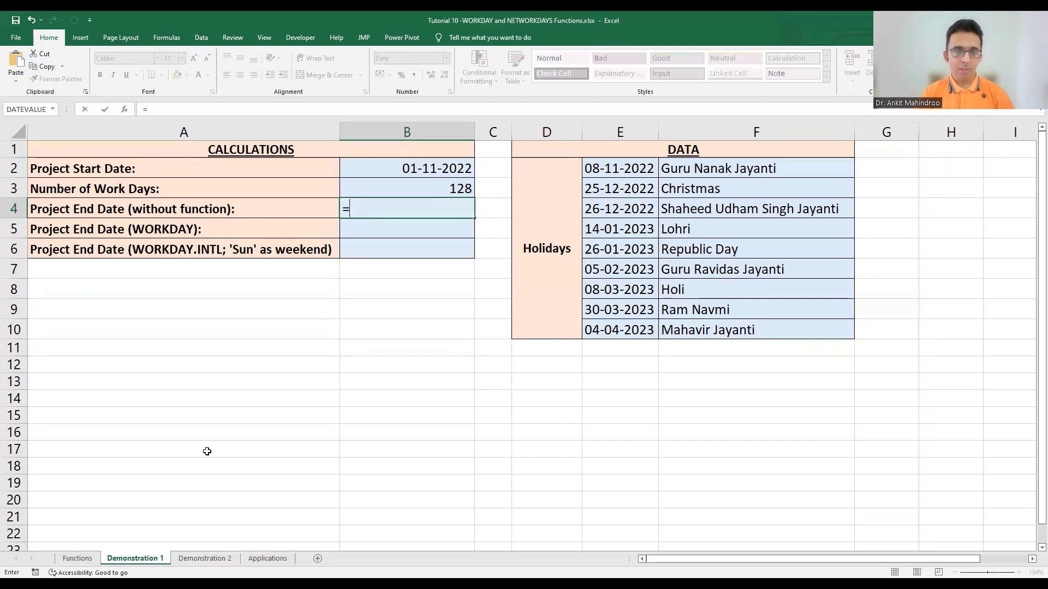
pyautogui.click(438, 168)
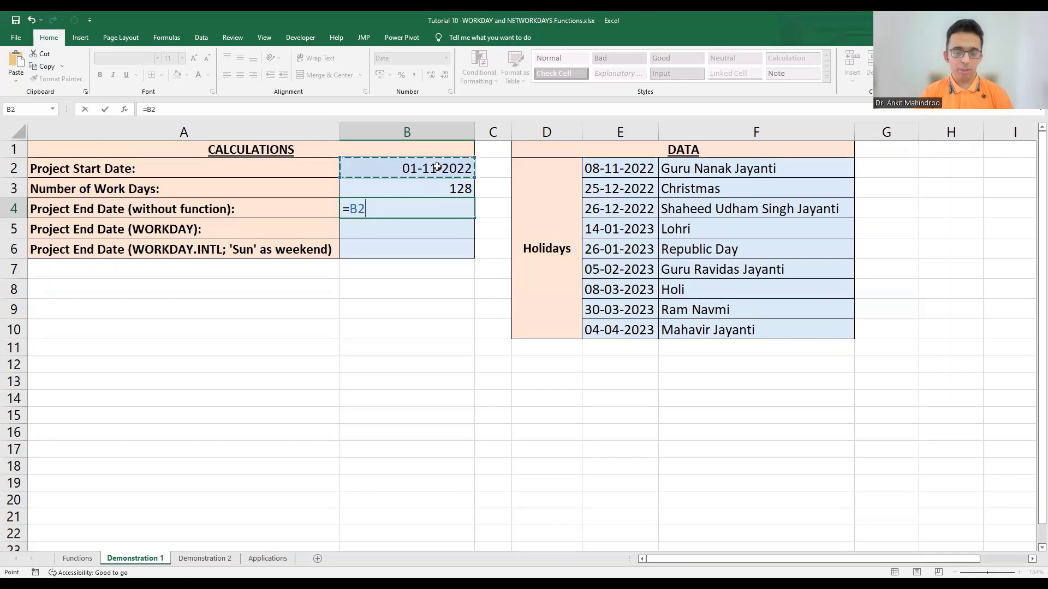
pyautogui.write('+')
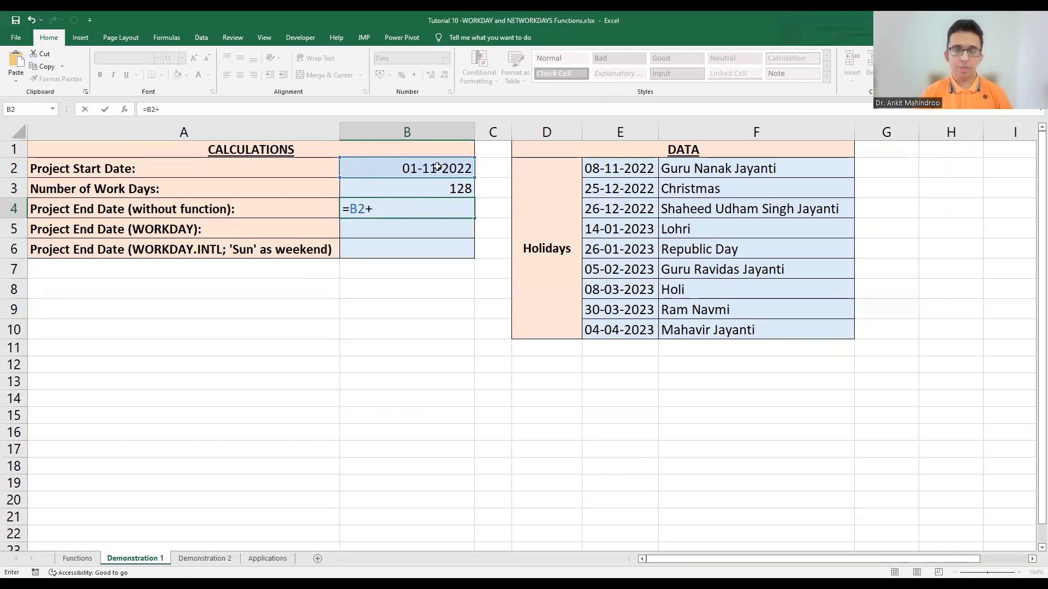
pyautogui.click(434, 185)
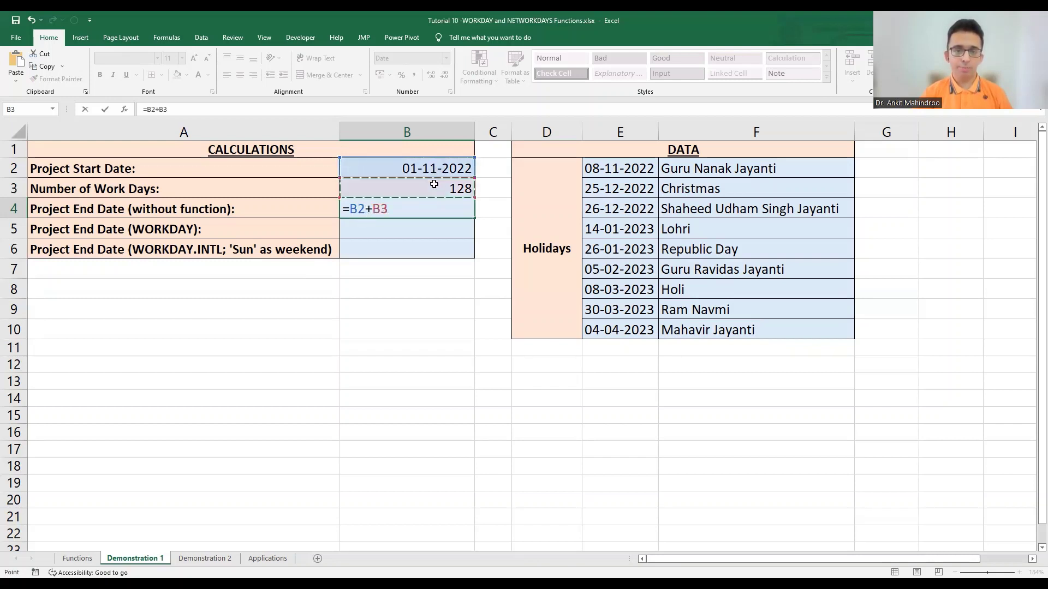
pyautogui.press('Return')
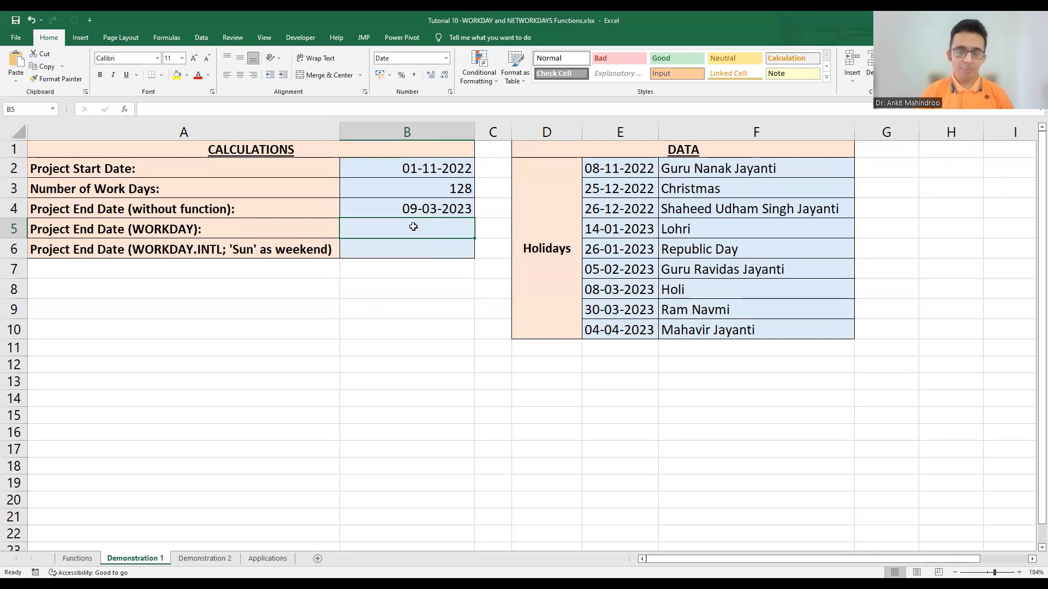
# Build a WORKDAY formula in B5 with B2 as the start date and B3 as the days
pyautogui.write('=W')
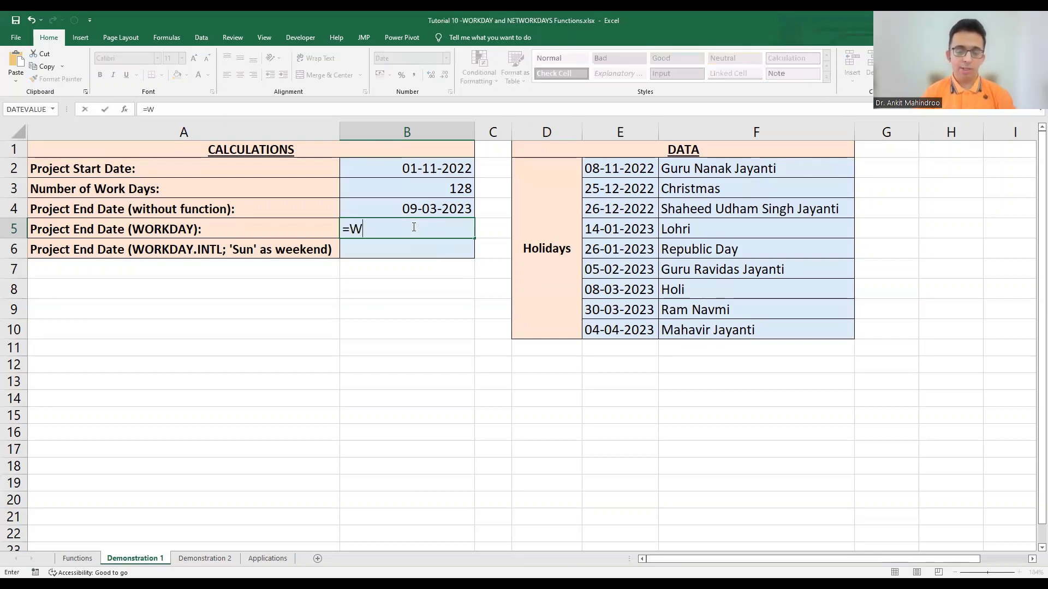
pyautogui.write('ORKDAY')
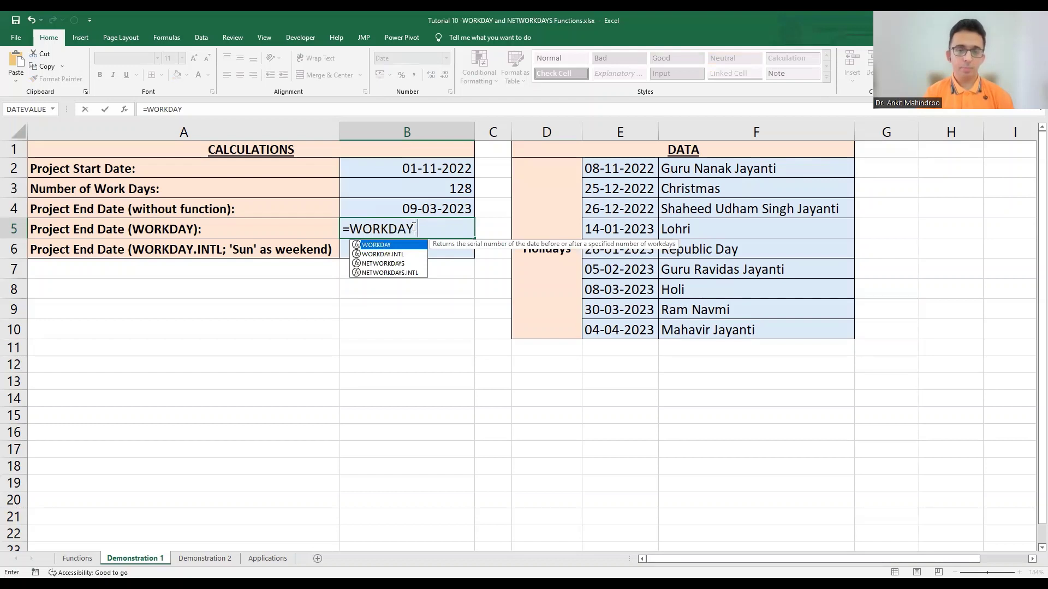
pyautogui.write('(')
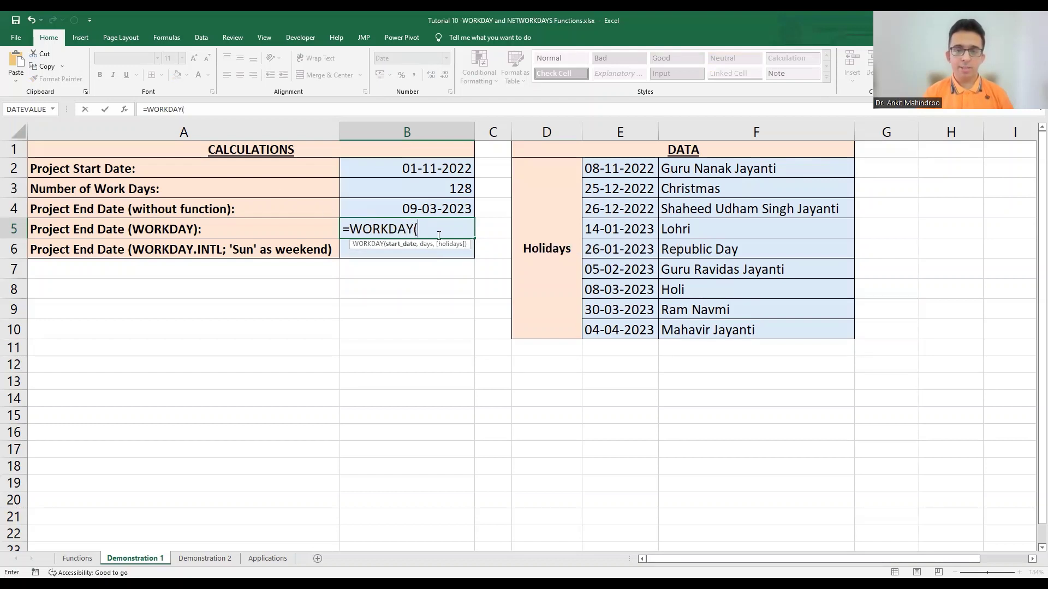
pyautogui.click(125, 110)
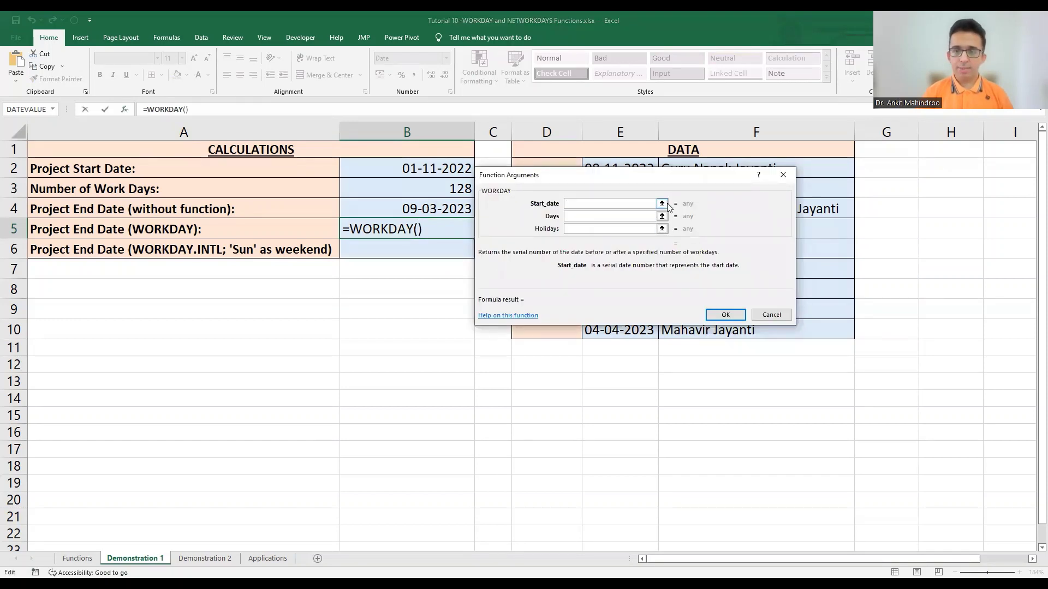
pyautogui.click(662, 204)
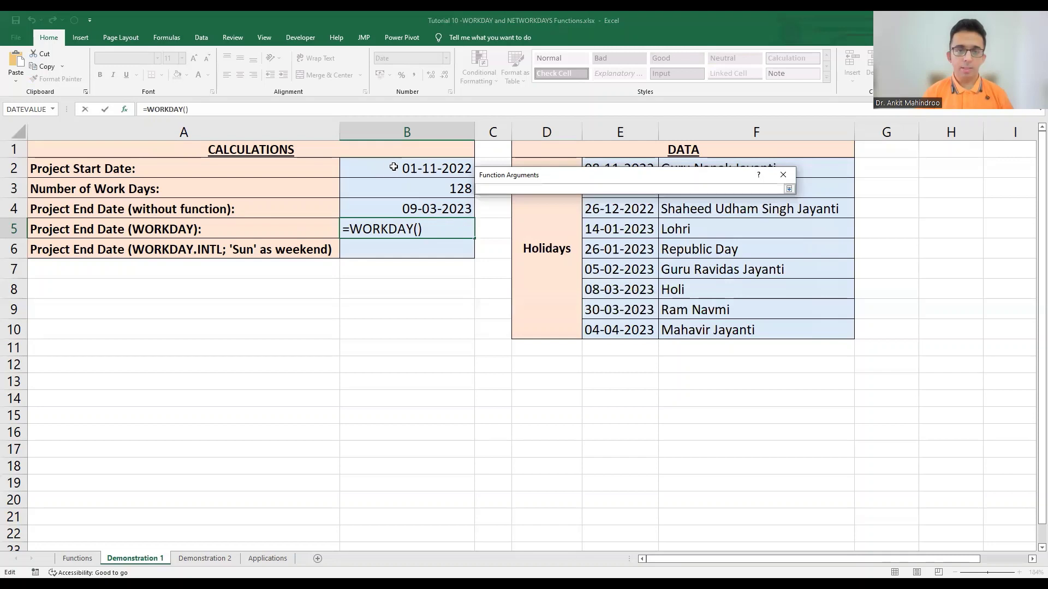
pyautogui.click(396, 164)
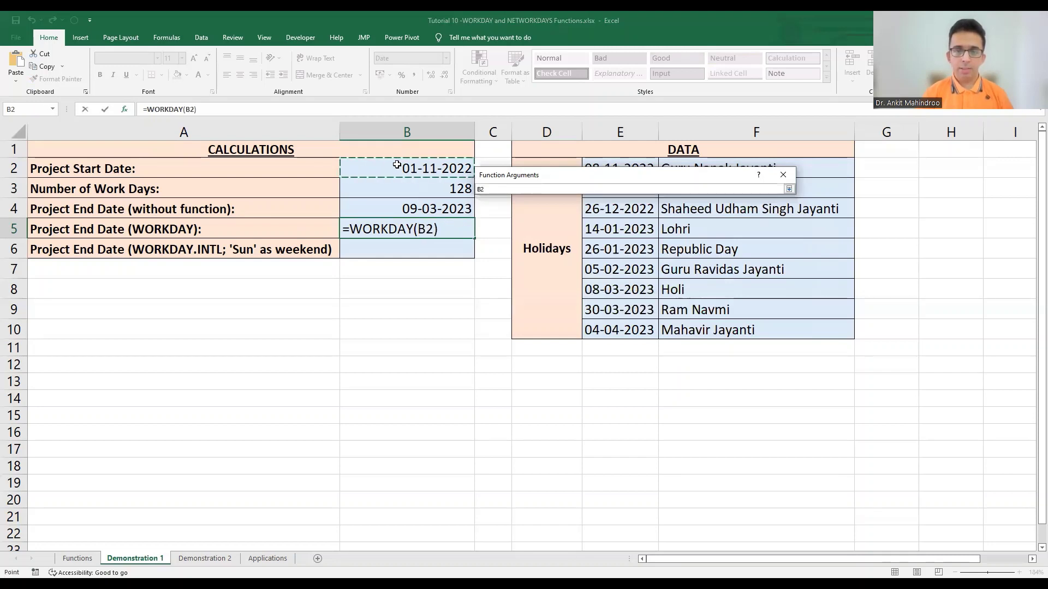
pyautogui.press('Return')
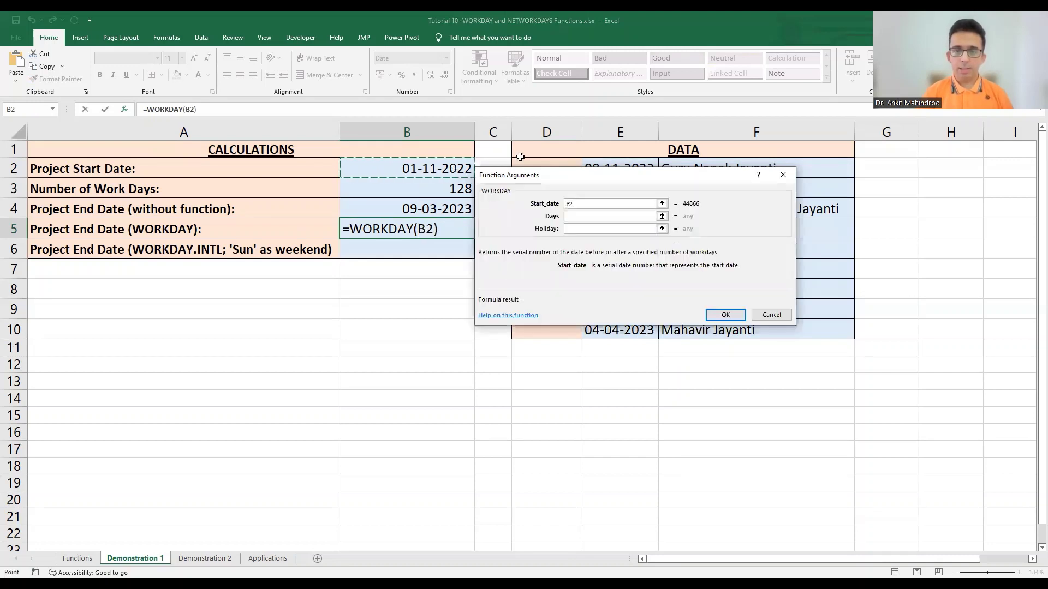
pyautogui.click(662, 216)
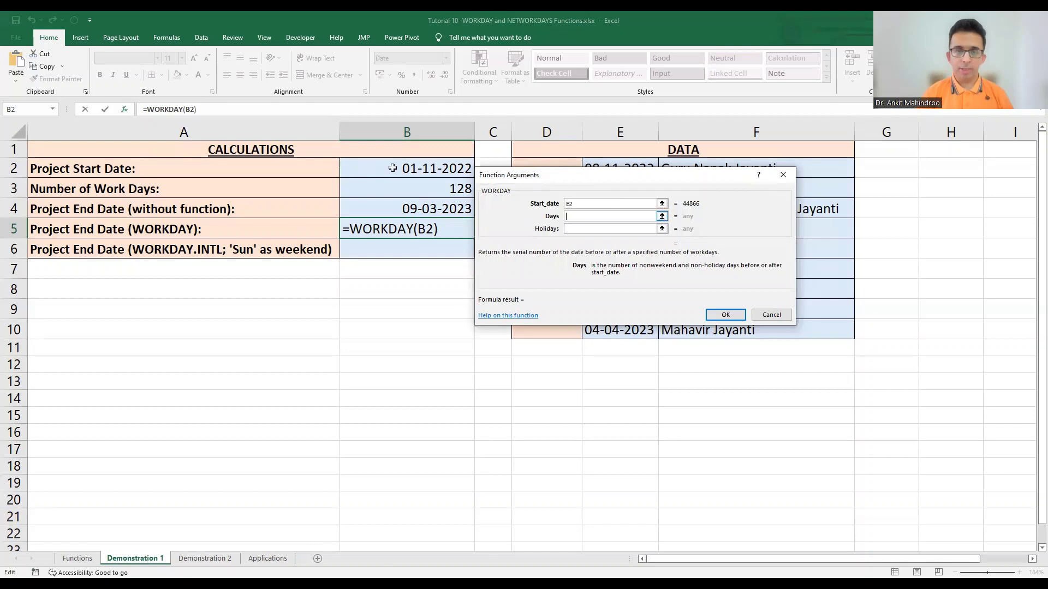
pyautogui.click(444, 190)
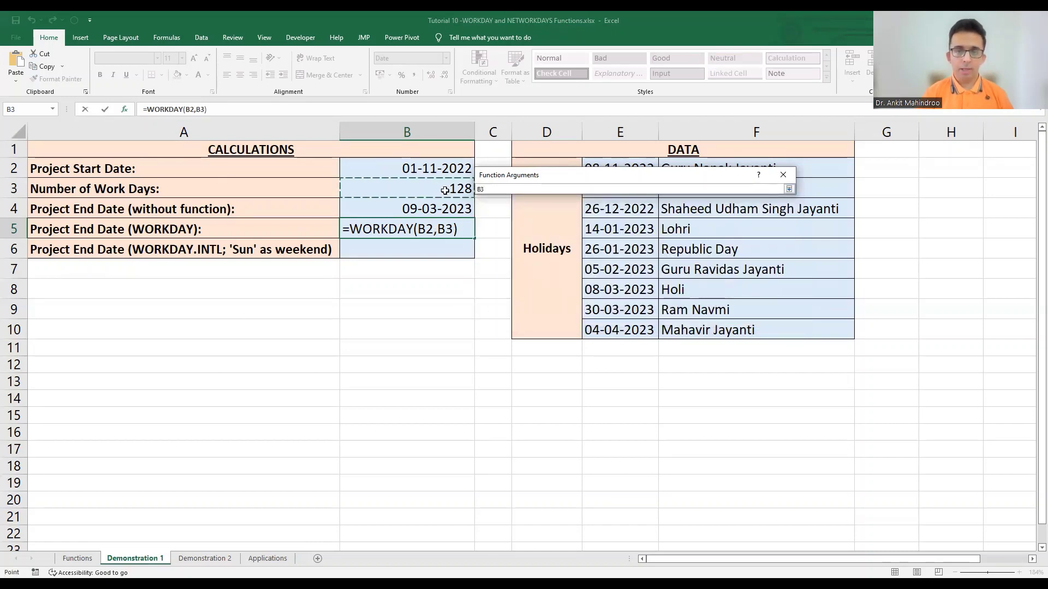
pyautogui.press('Return')
# Set the WORKDAY formula's holidays to the dates in E2:E10 (PublicHolidays_1) and complete the formula
pyautogui.click(624, 229)
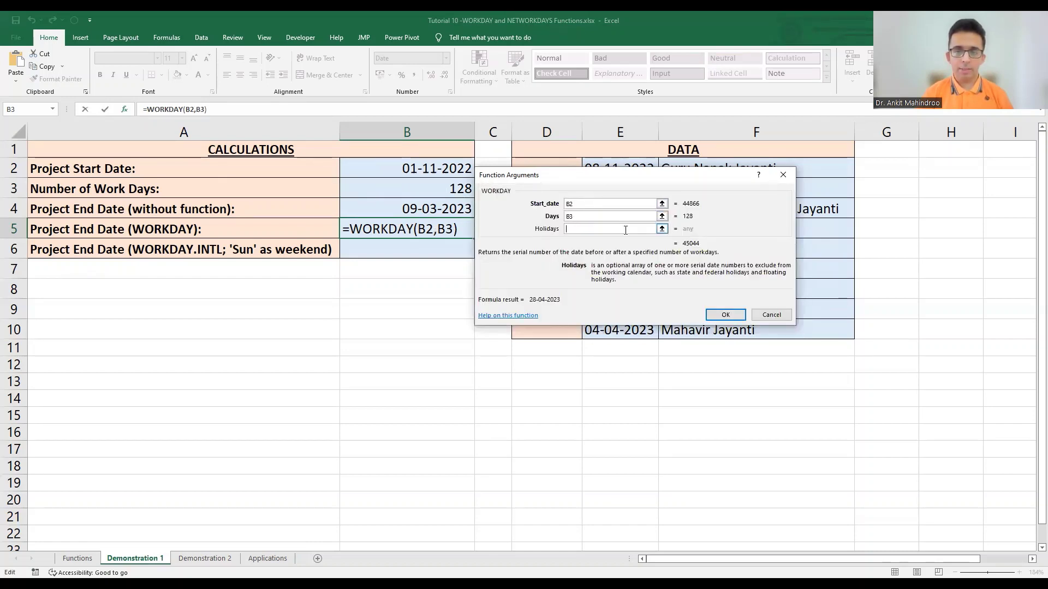
pyautogui.click(607, 163)
pyautogui.keyDown('shift'); pyautogui.click(609, 333); pyautogui.keyUp('shift')
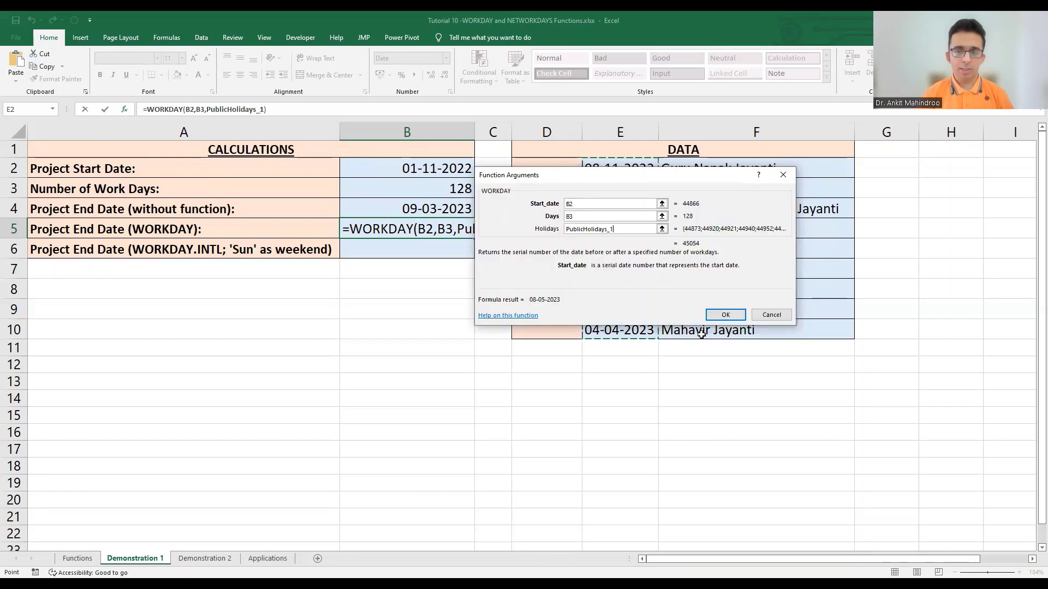
pyautogui.click(731, 316)
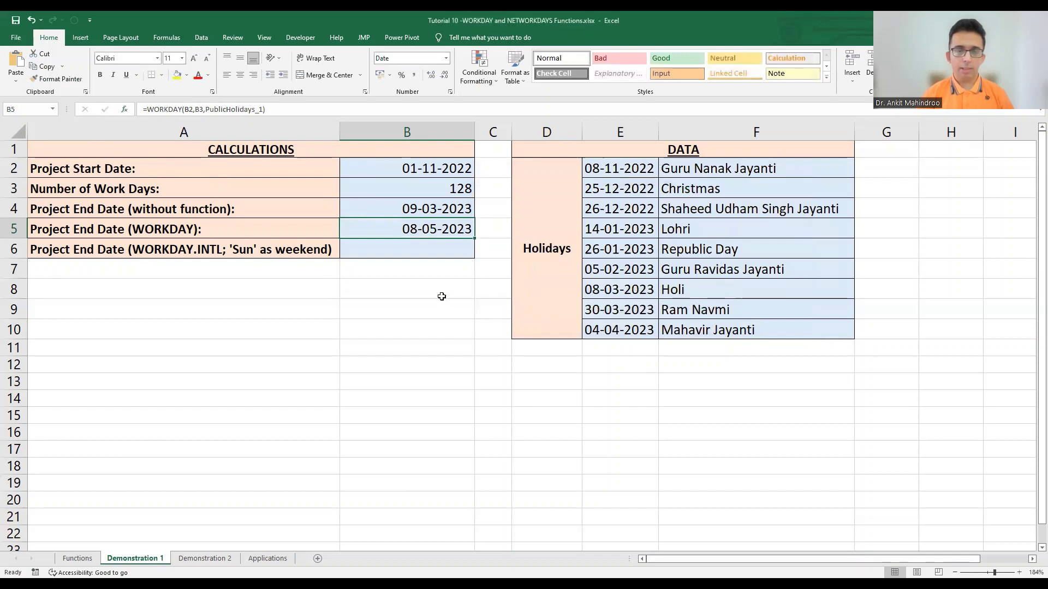
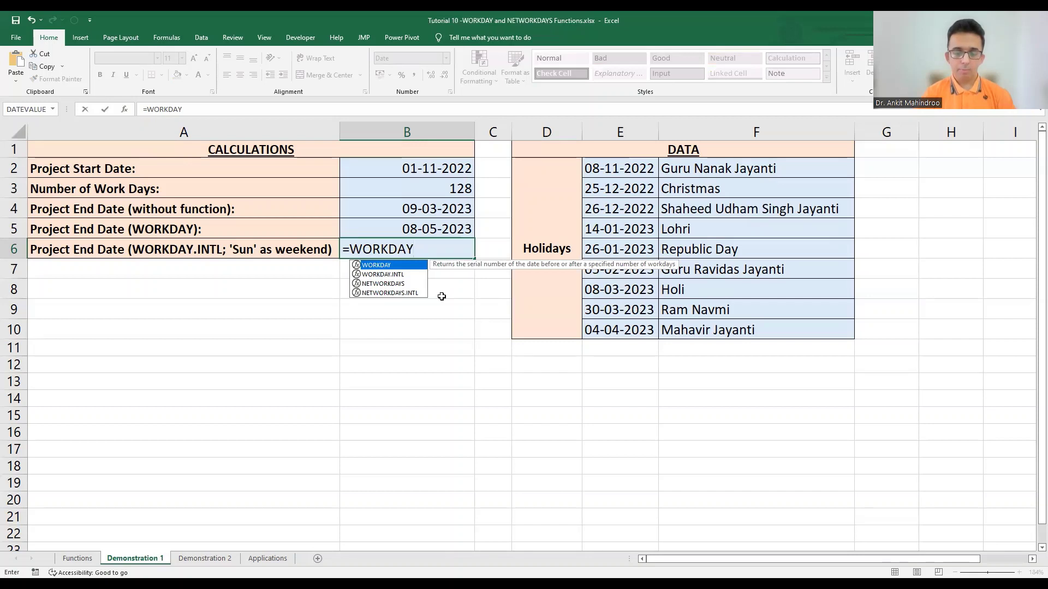
# Build a WORKDAY.INTL formula in B6 with B2 as the start date and B3 as the days
pyautogui.write('.INTL')
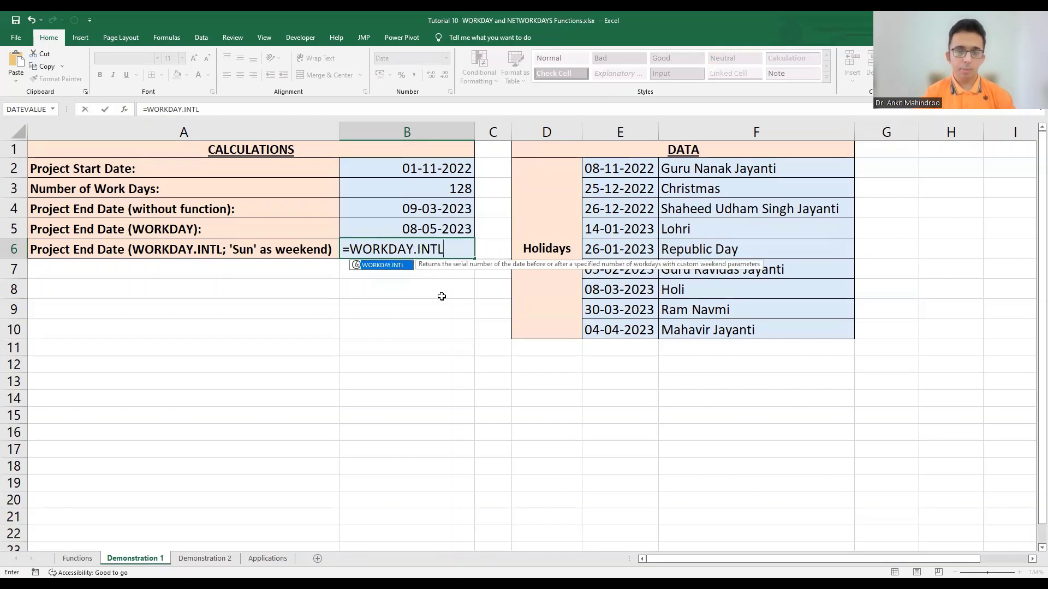
pyautogui.write('(')
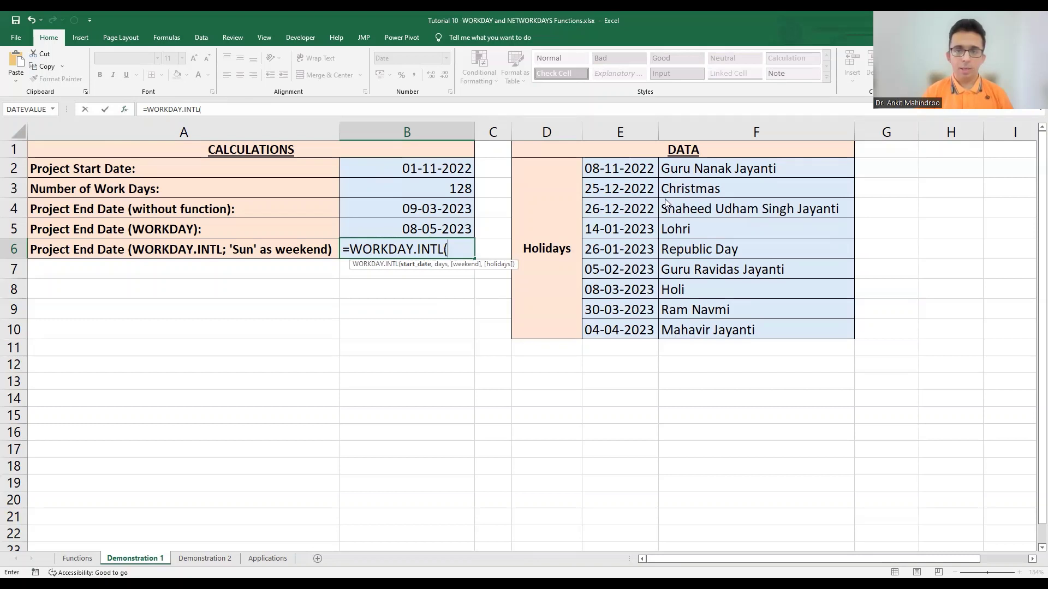
pyautogui.click(125, 112)
pyautogui.click(415, 180)
pyautogui.moveTo(415, 180); pyautogui.dragTo(408, 168)
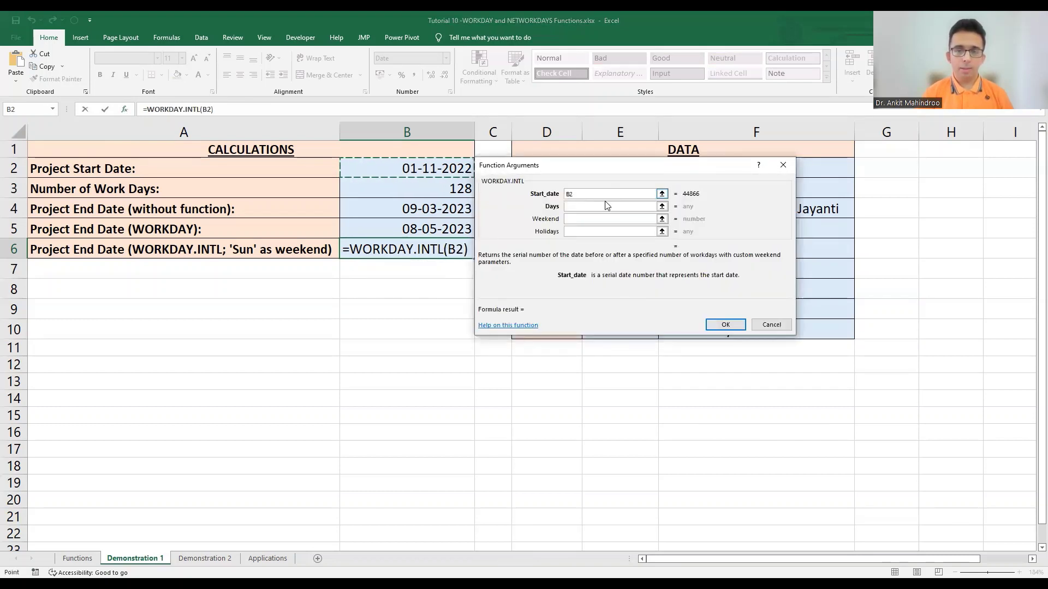
pyautogui.click(608, 206)
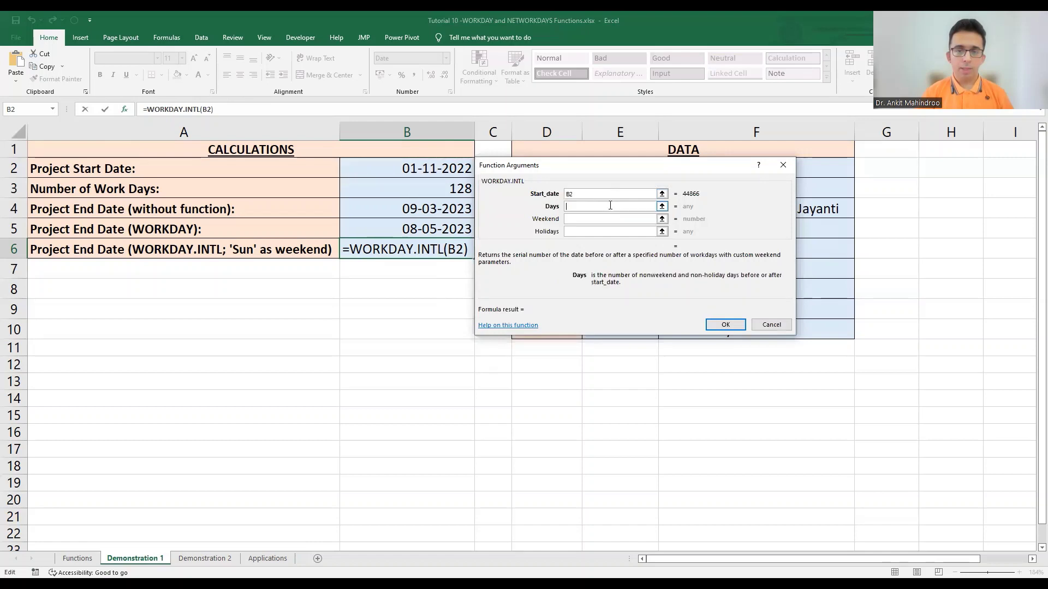
pyautogui.click(405, 192)
# Set the WORKDAY.INTL weekend to 11 and the holidays to E2:E10 (PublicHolidays_1), and complete the formula
pyautogui.click(616, 220)
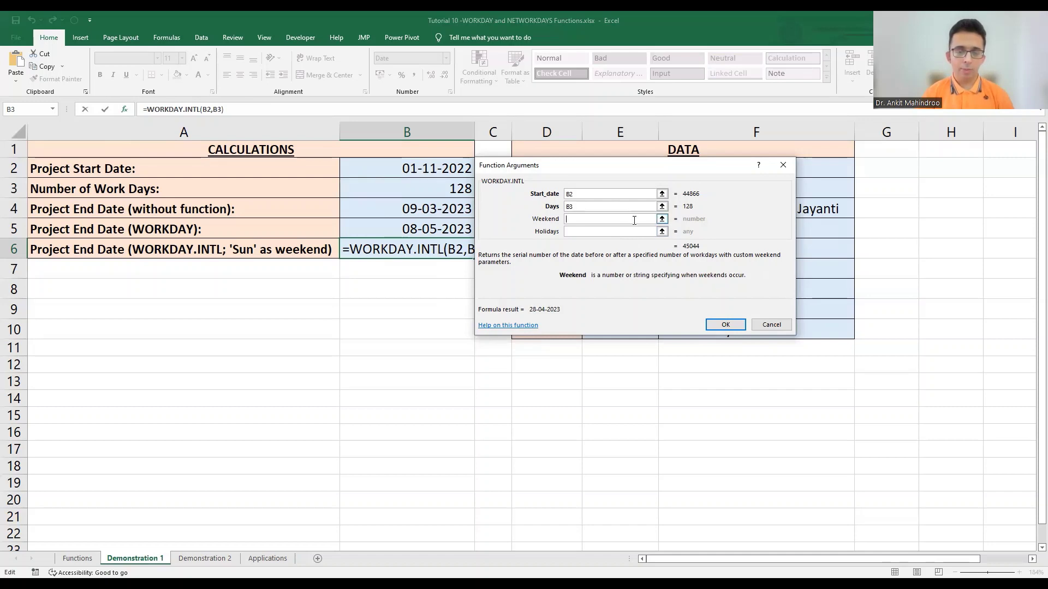
pyautogui.write('11')
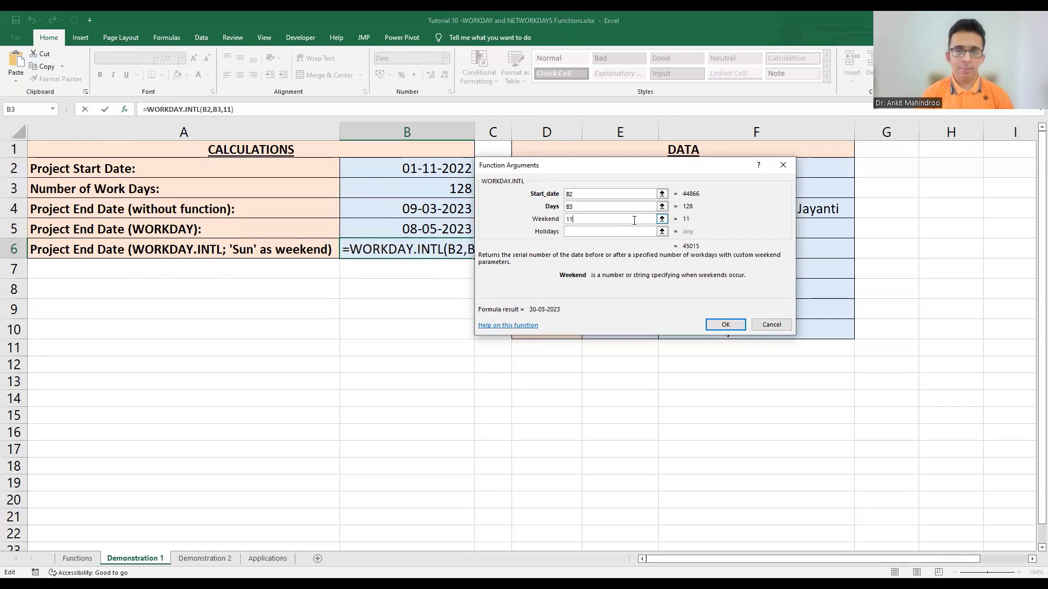
pyautogui.click(599, 232)
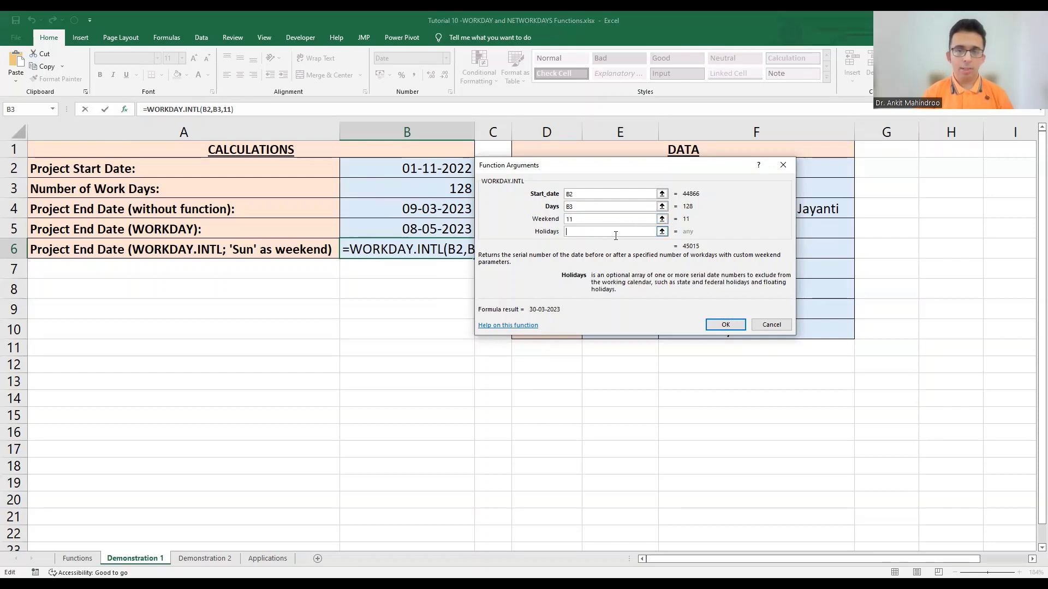
pyautogui.click(662, 232)
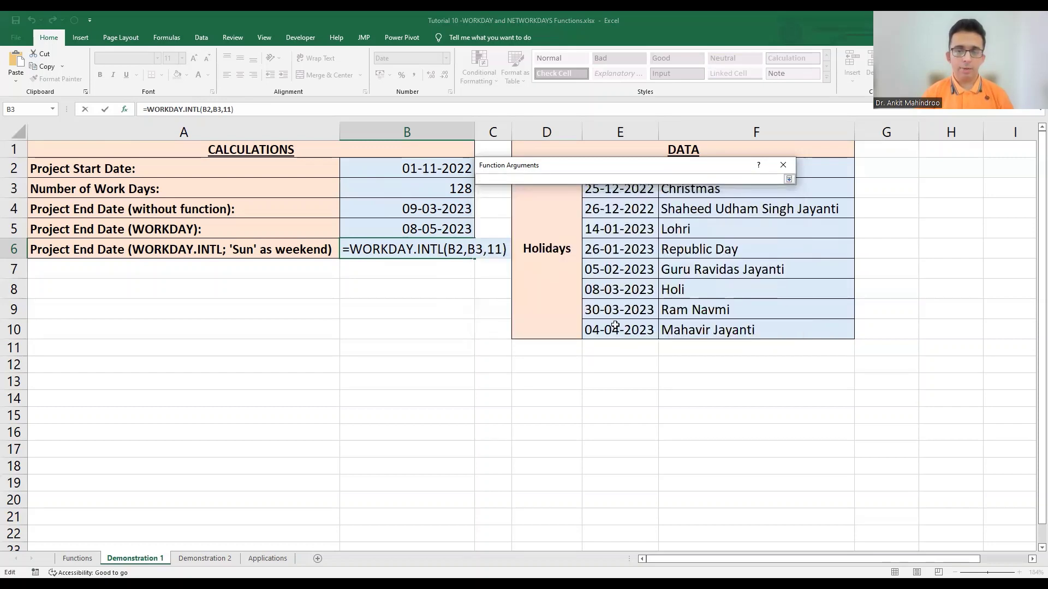
pyautogui.click(617, 330)
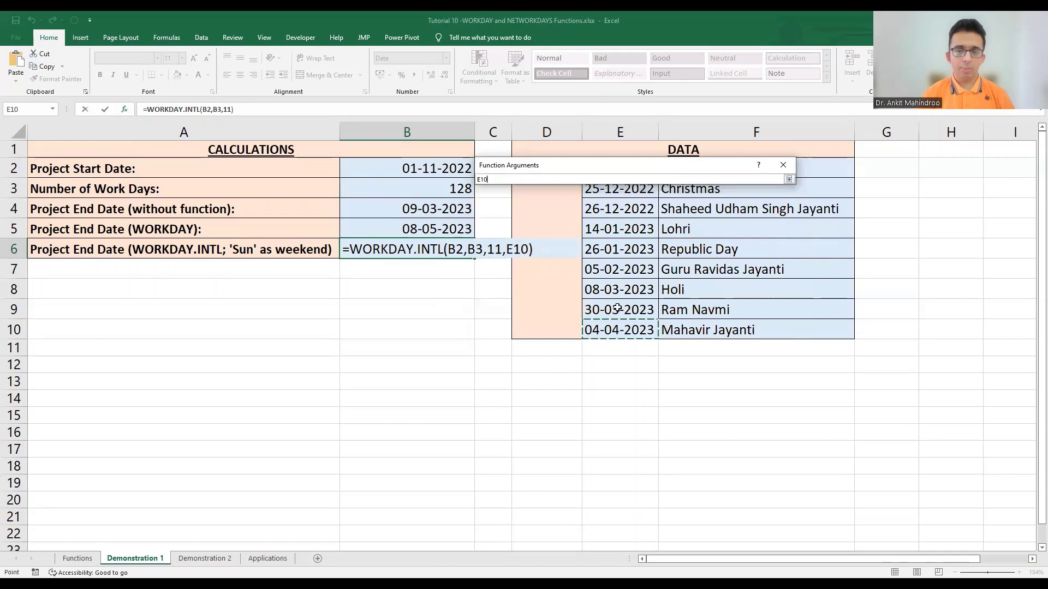
pyautogui.keyDown('shift'); pyautogui.click(614, 188); pyautogui.keyUp('shift')
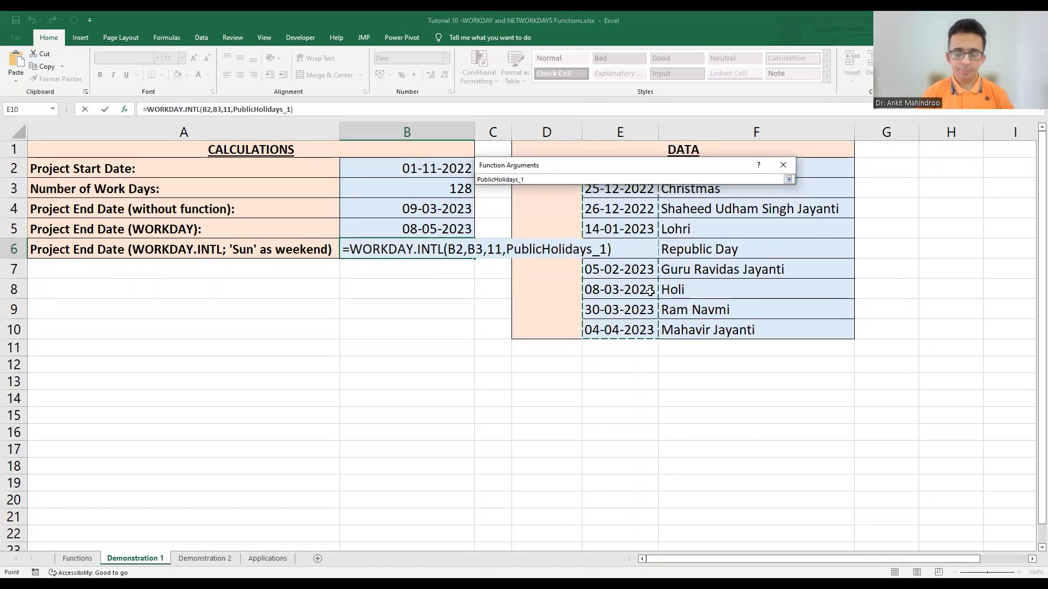
pyautogui.press('Return')
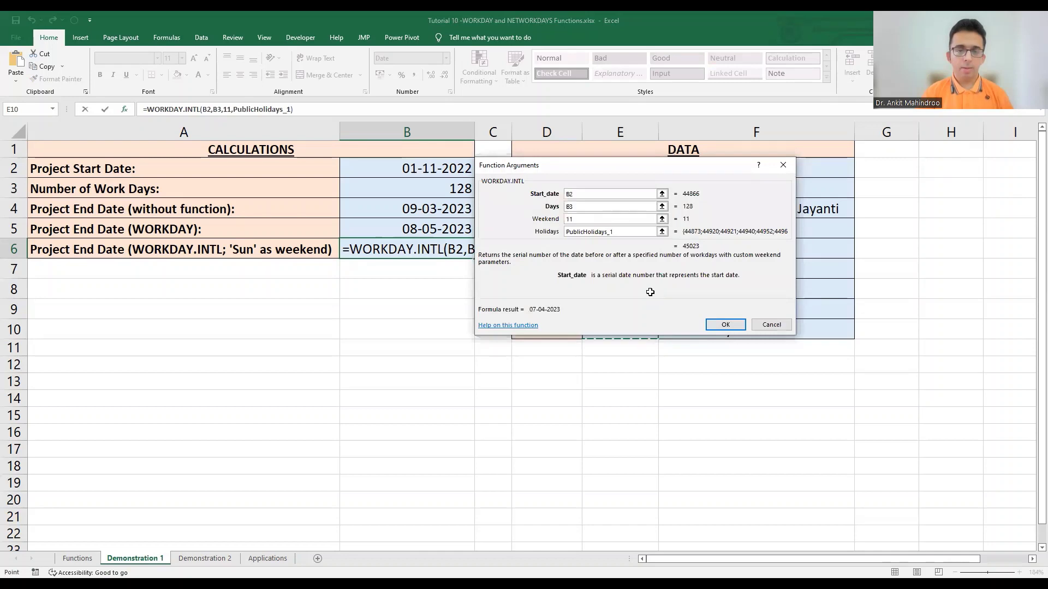
pyautogui.press('Return')
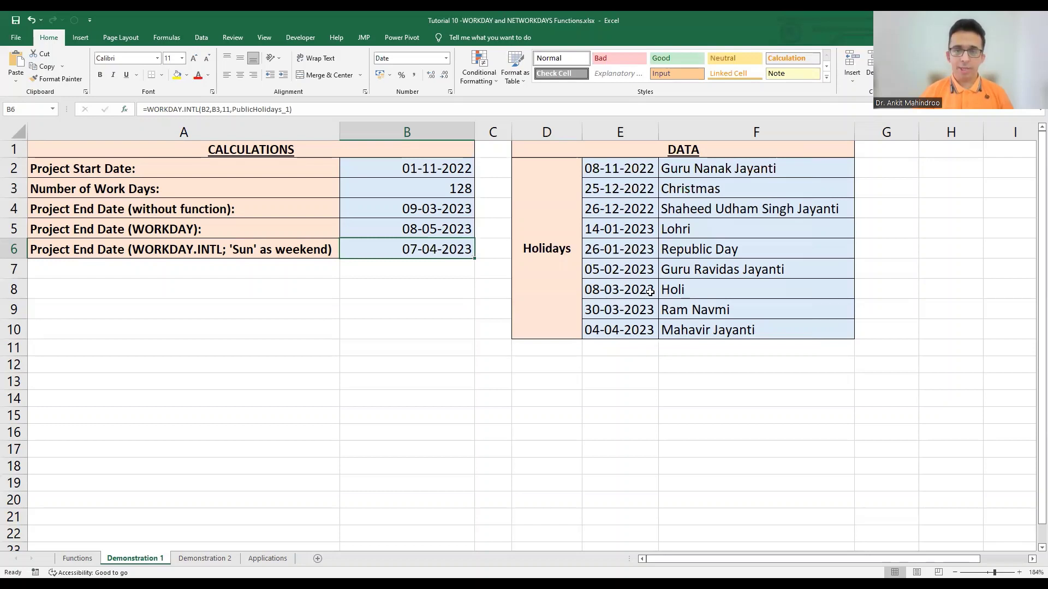
# On the Demonstration 2 sheet, calculate the number of days in B4 by subtracting start date B2 from end date B3
pyautogui.click(205, 558)
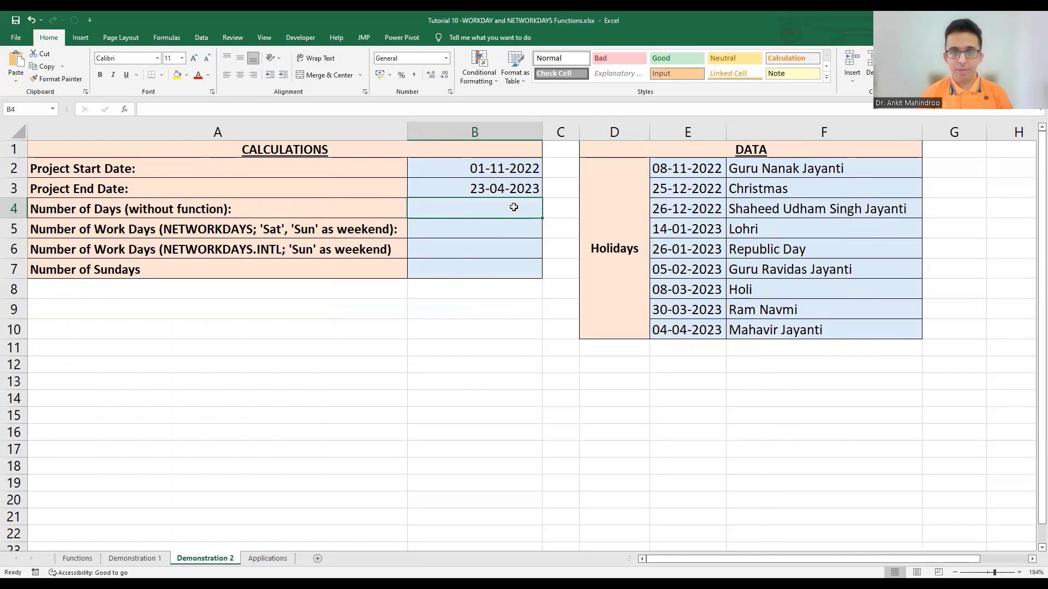
pyautogui.write('=')
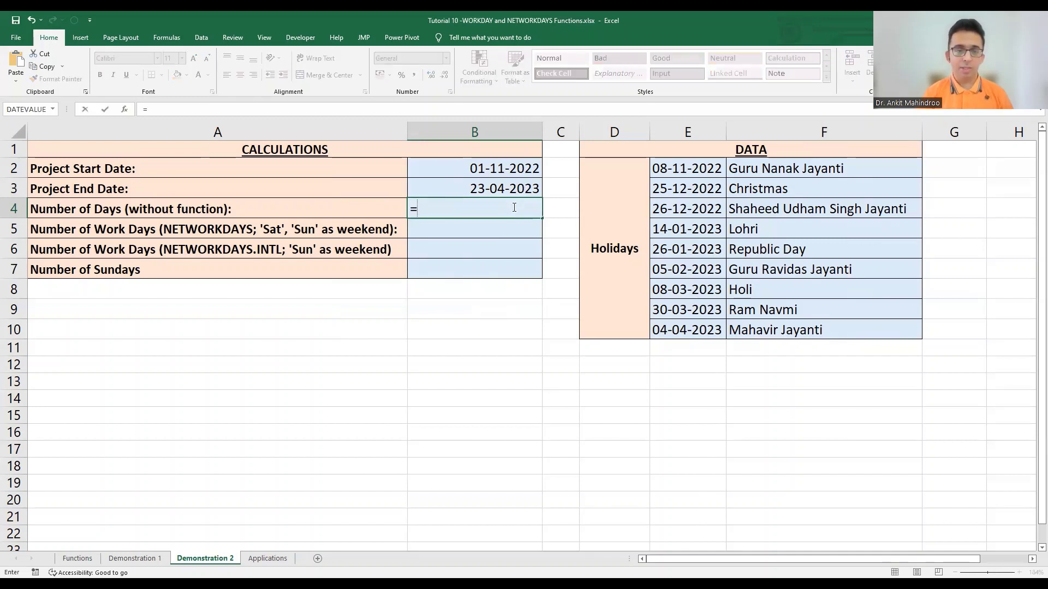
pyautogui.click(503, 188)
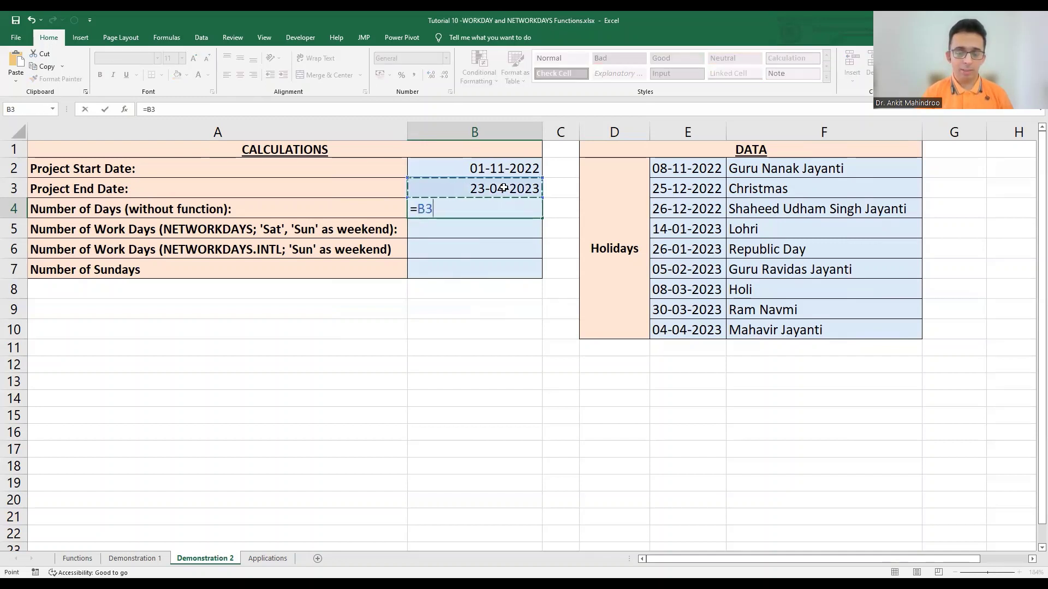
pyautogui.write('-')
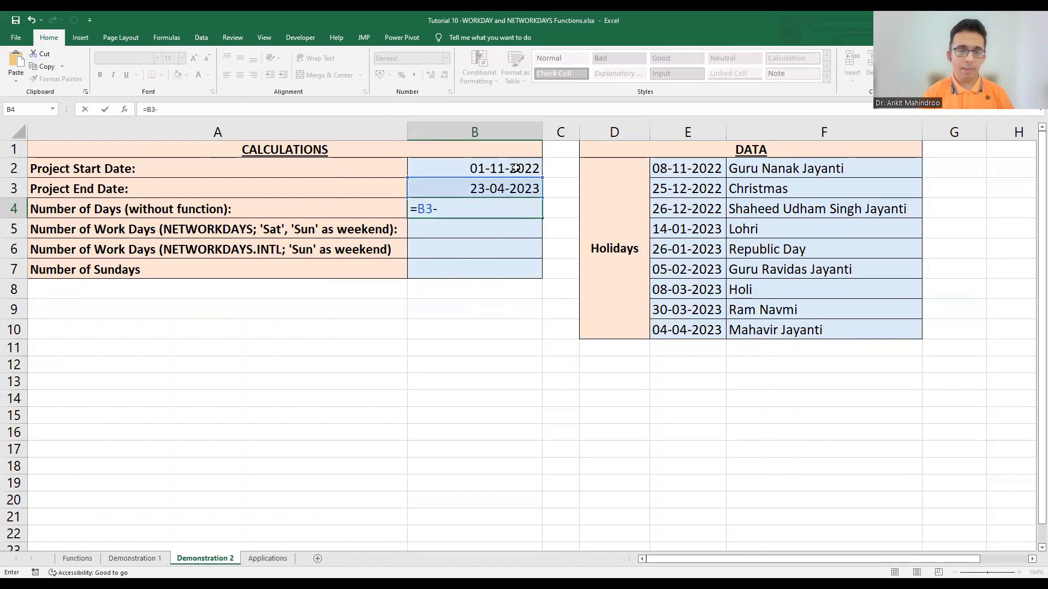
pyautogui.click(515, 168)
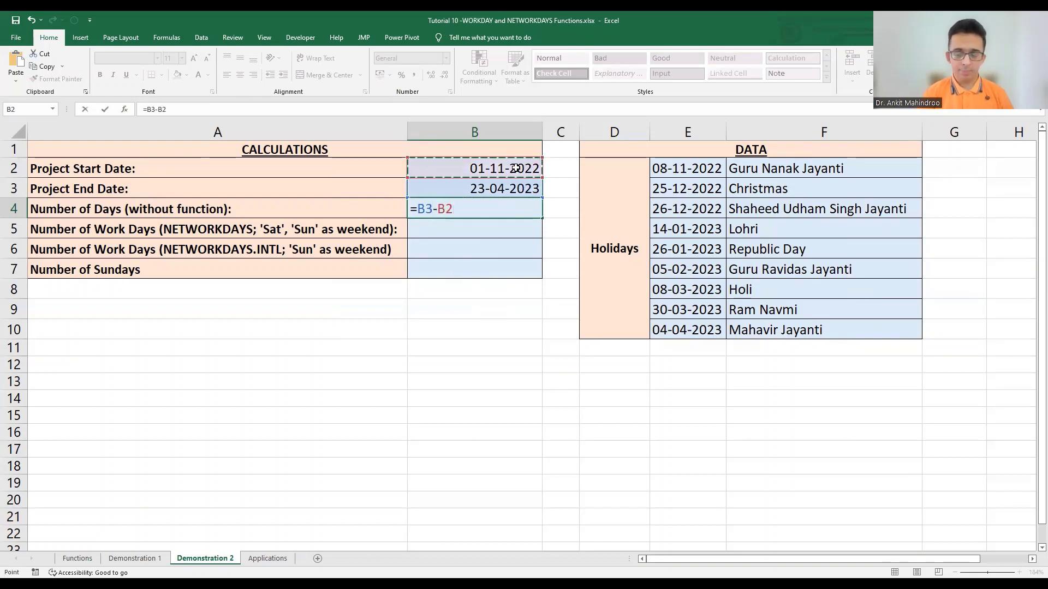
pyautogui.press('Return')
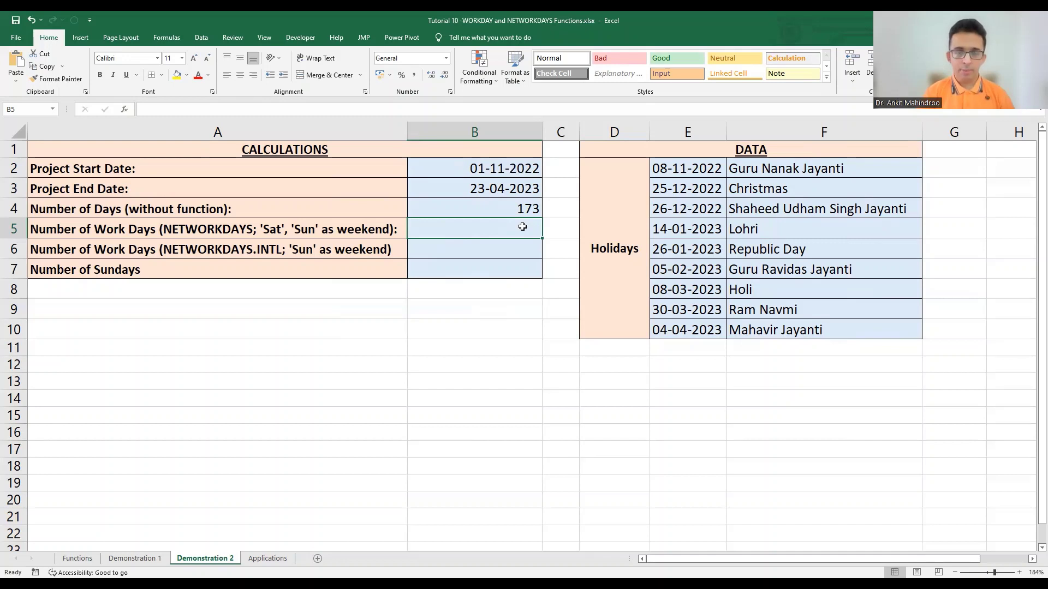
# Build a NETWORKDAYS formula in B5 with B2 as the start date and B3 as the end date
pyautogui.write('=')
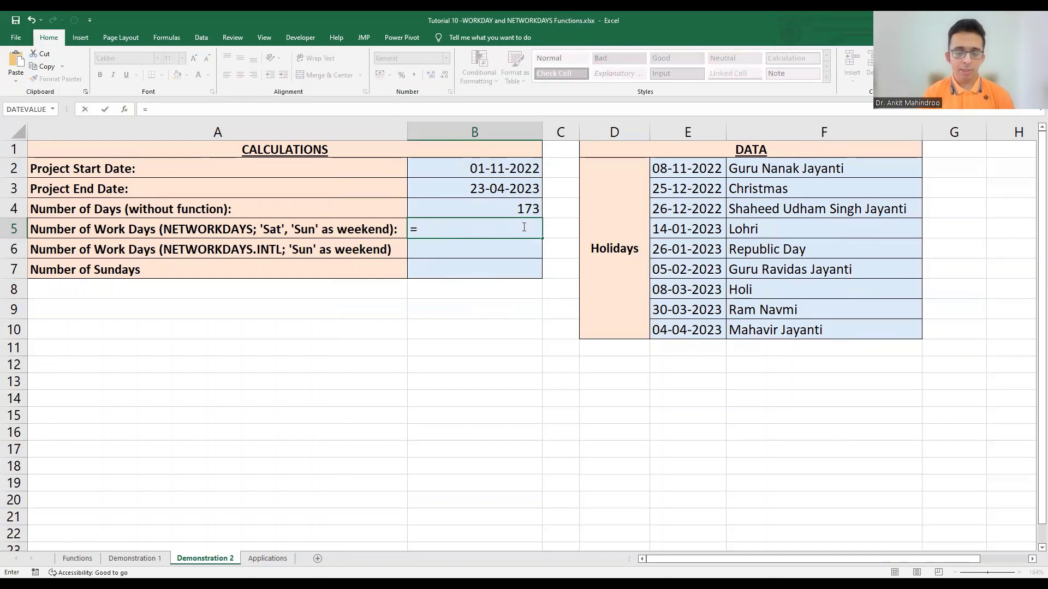
pyautogui.write('NET')
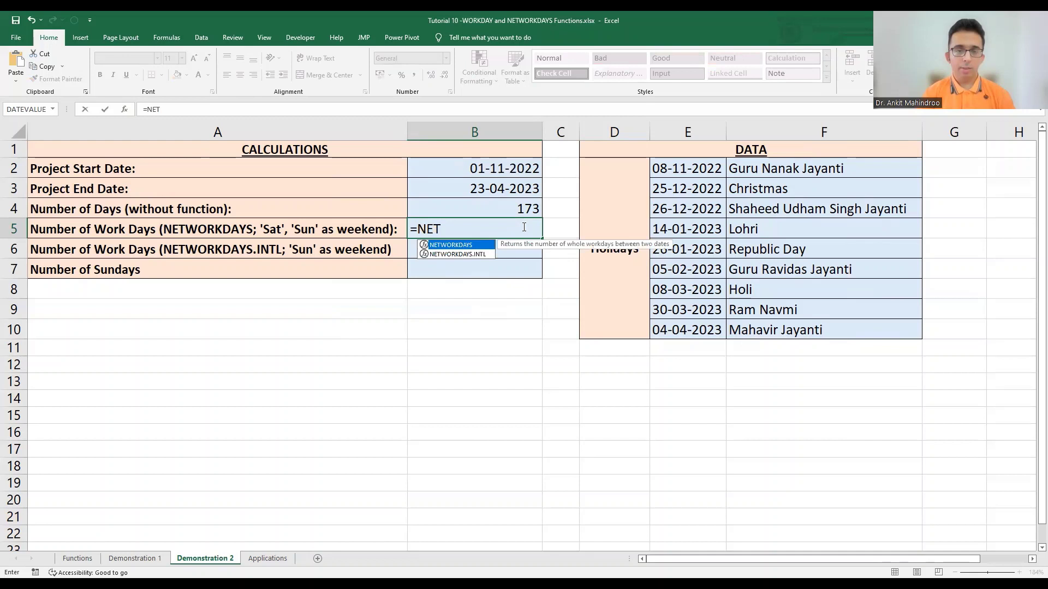
pyautogui.doubleClick(467, 244)
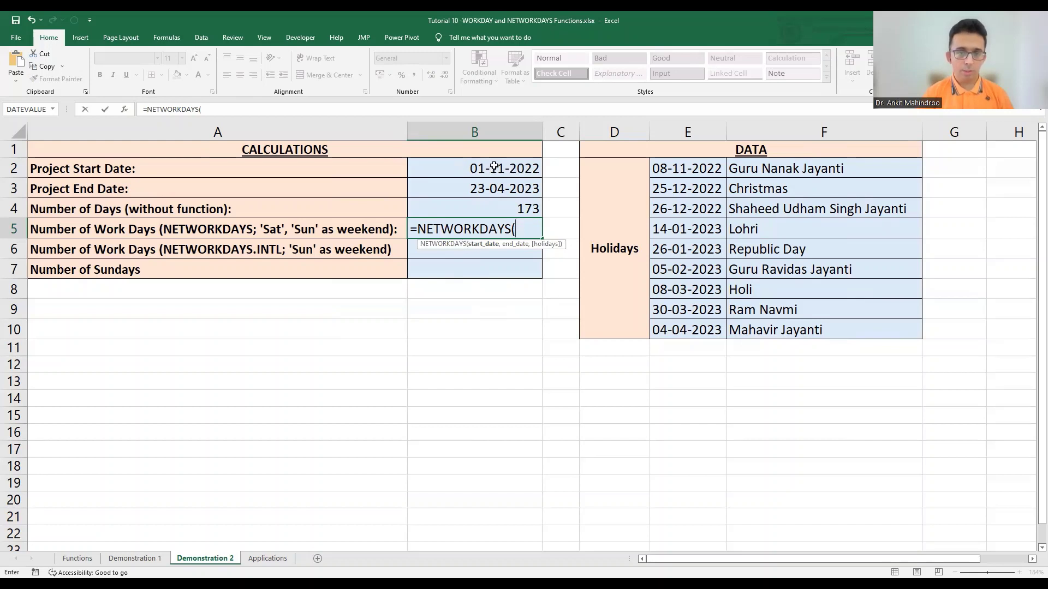
pyautogui.click(494, 167)
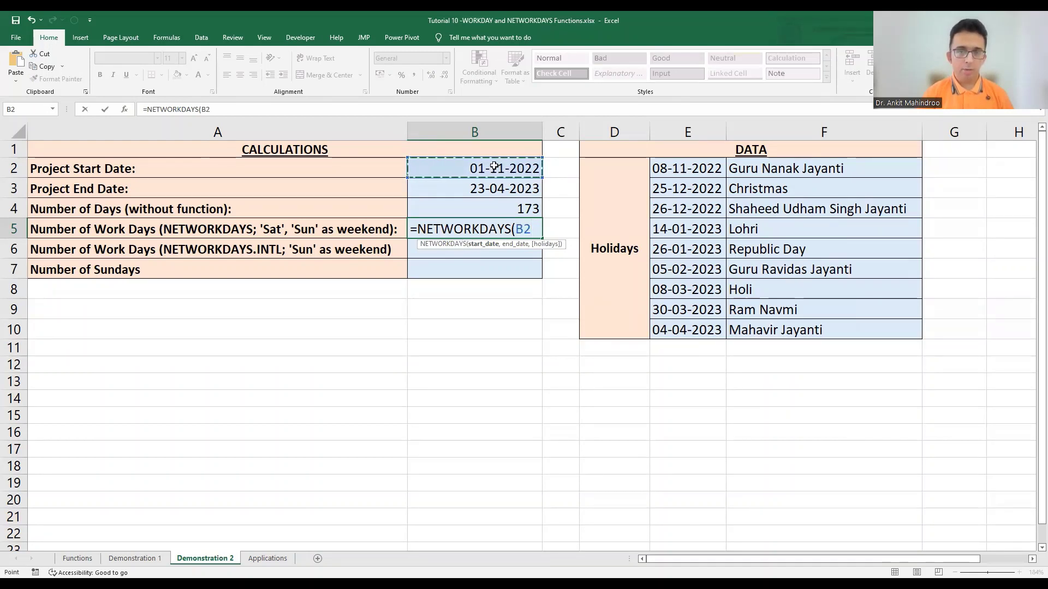
pyautogui.write(',')
pyautogui.click(500, 193)
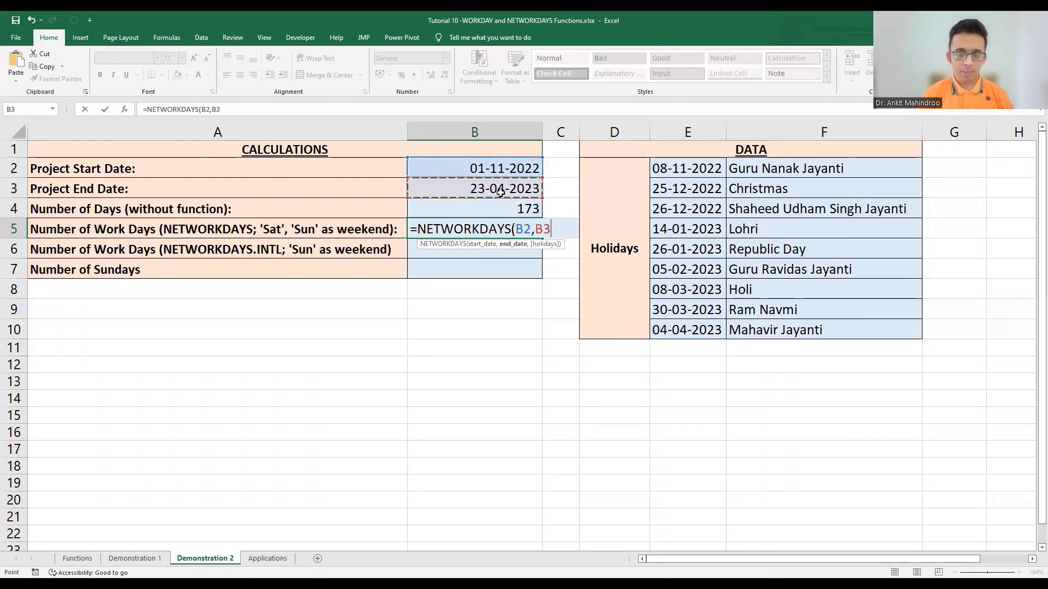
# Set the NETWORKDAYS formula's holidays to the dates in E2:E10 (PublicHolidays_2) and complete the formula
pyautogui.write(',')
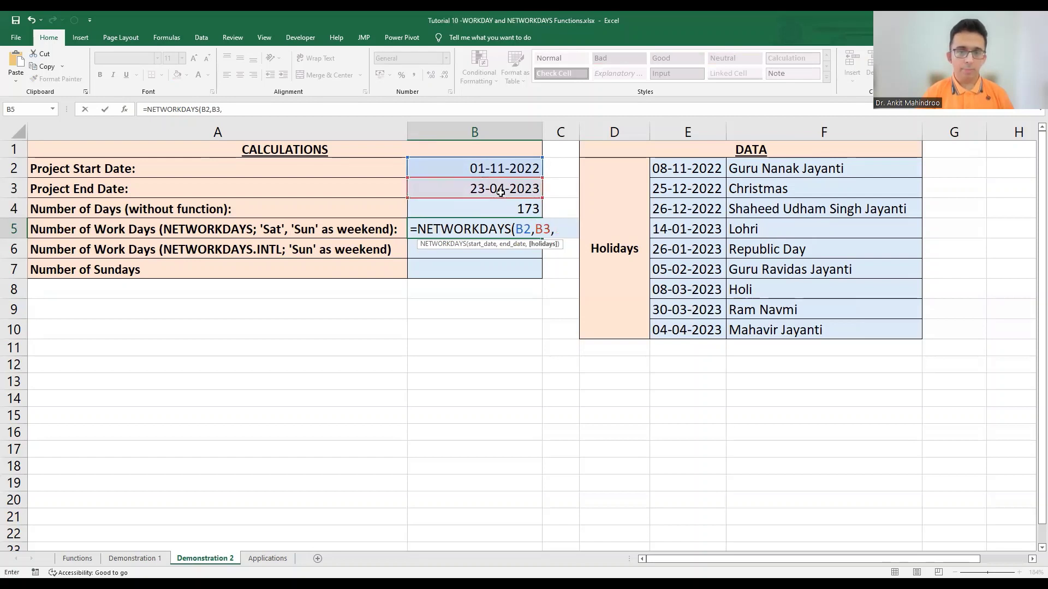
pyautogui.click(699, 170)
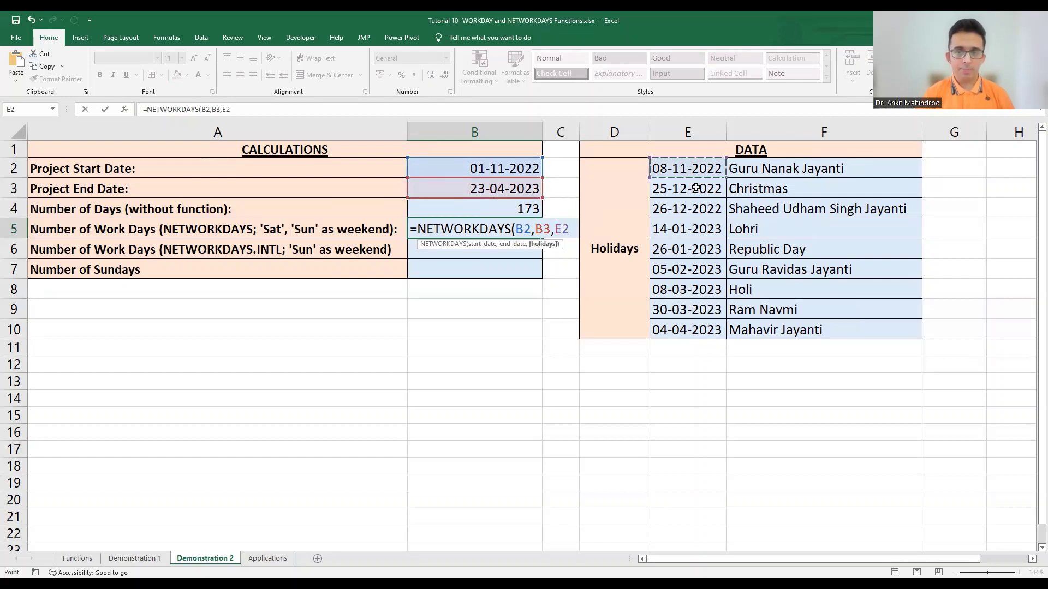
pyautogui.keyDown('shift'); pyautogui.click(698, 326); pyautogui.keyUp('shift')
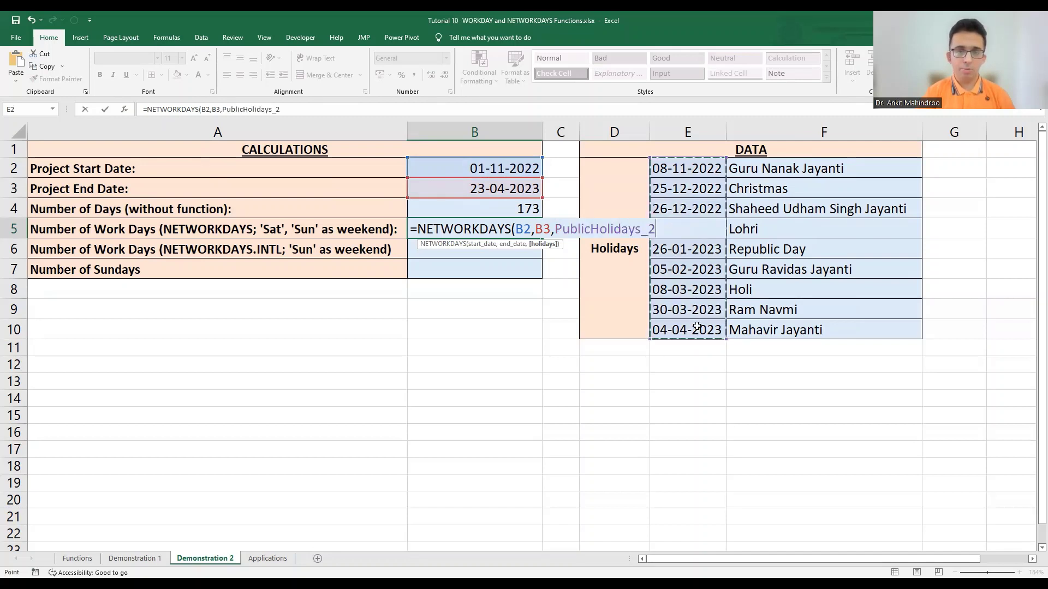
pyautogui.write(')')
pyautogui.press('Return')
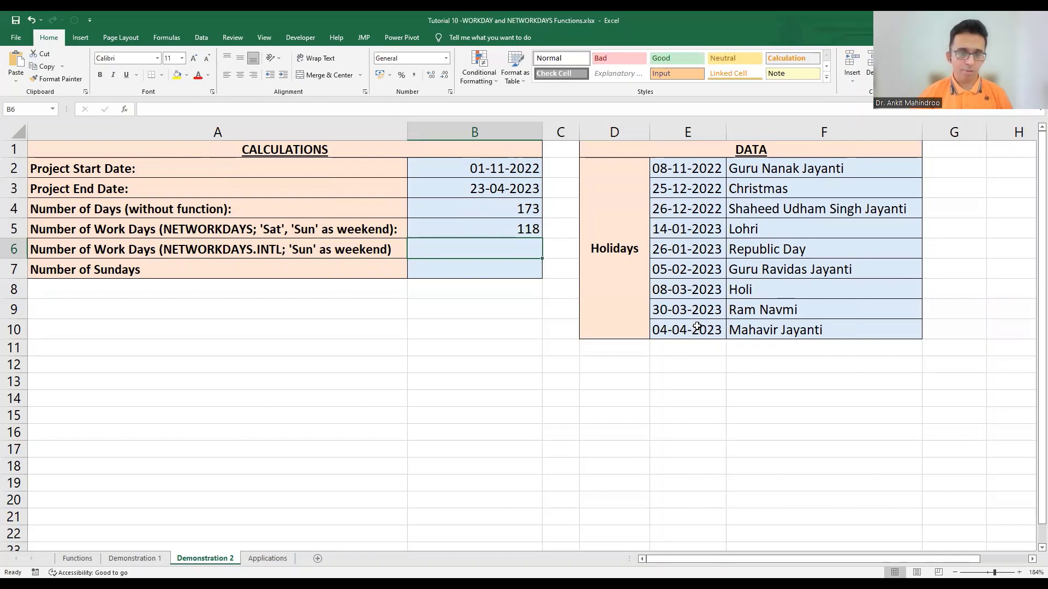
# Build a NETWORKDAYS.INTL formula in B6 with B2 as the start date and B3 as the end date
pyautogui.write('=')
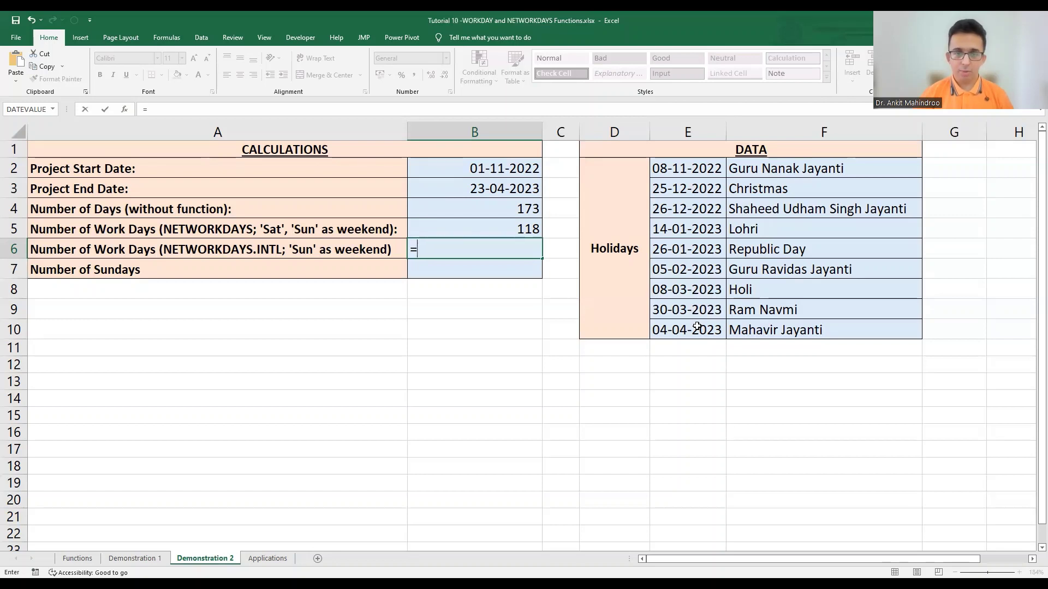
pyautogui.write('N')
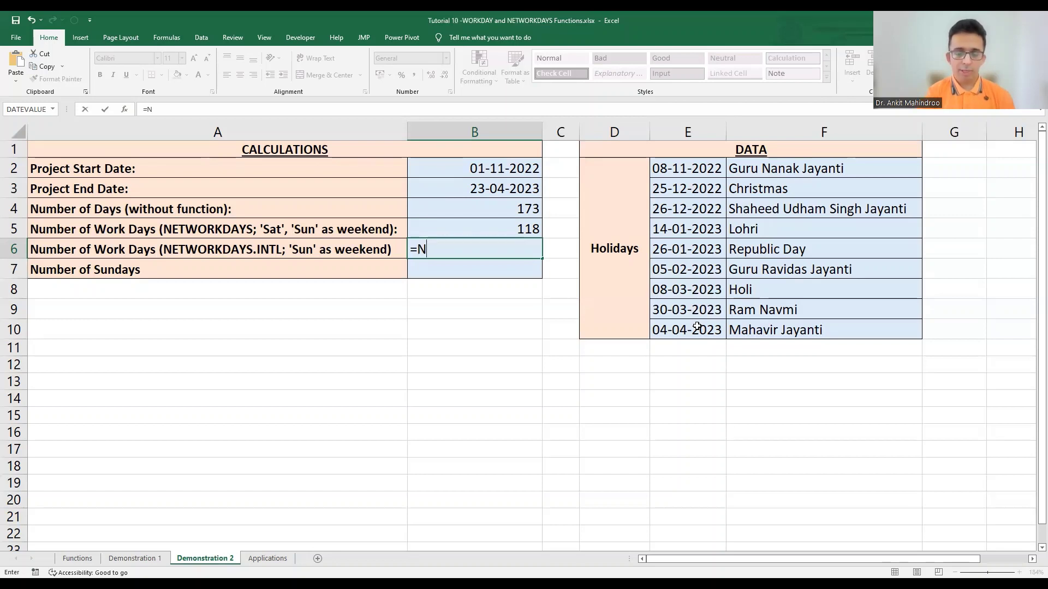
pyautogui.write('ETW')
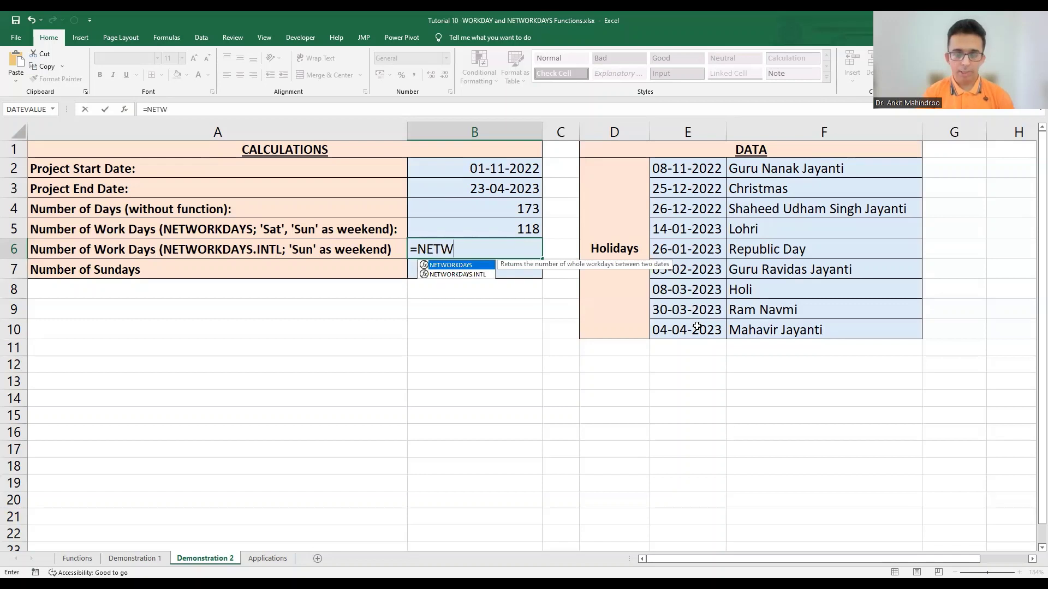
pyautogui.click(467, 276)
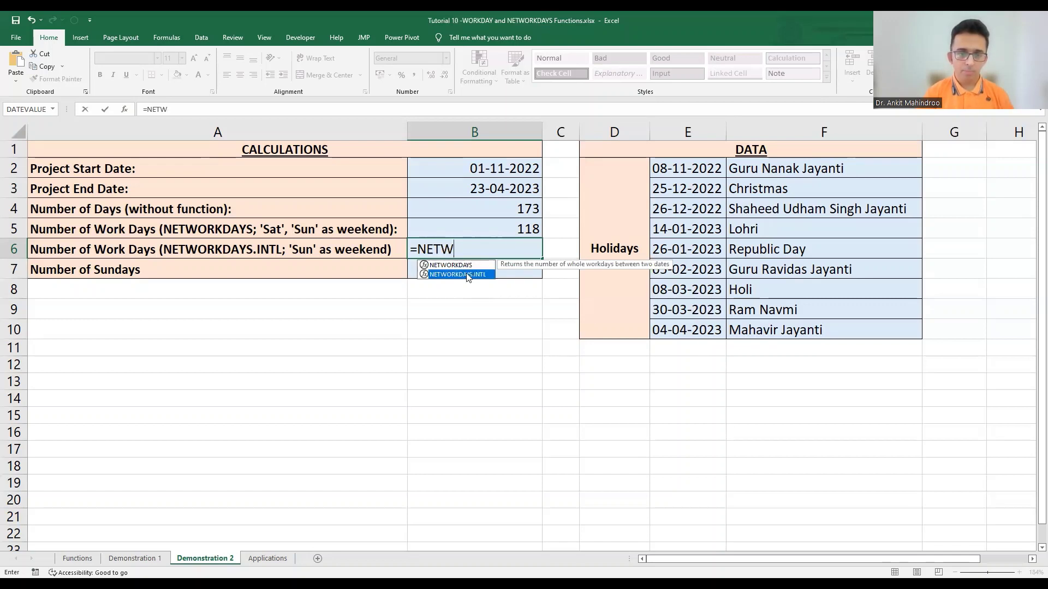
pyautogui.doubleClick(468, 275)
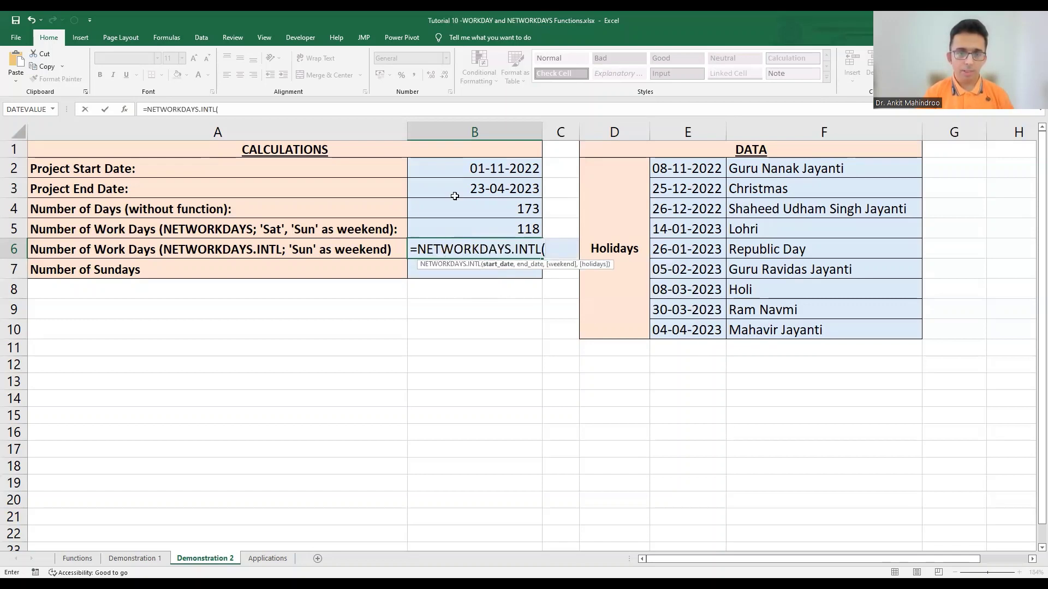
pyautogui.click(488, 169)
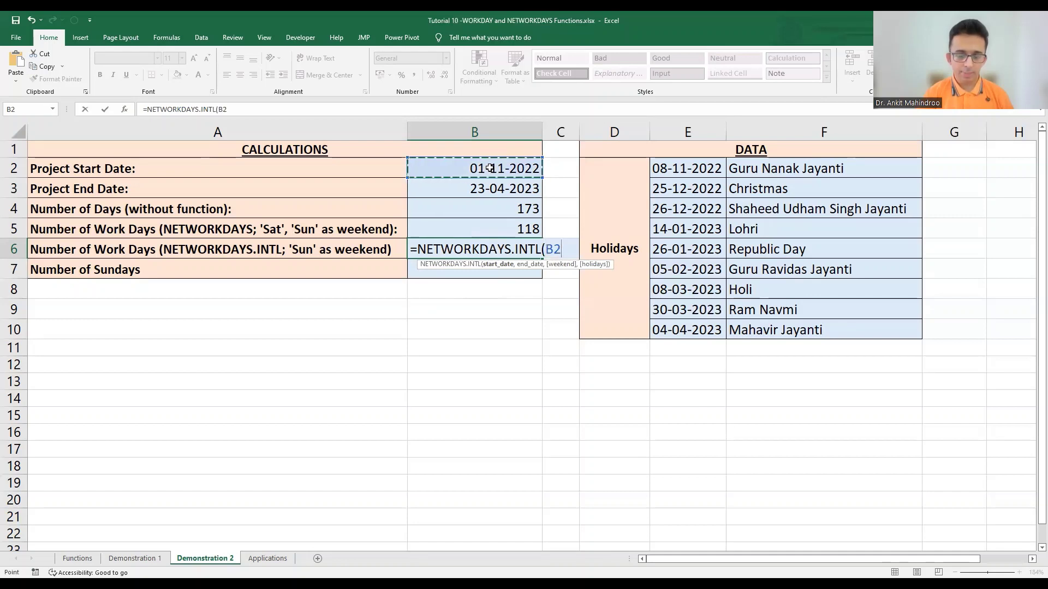
pyautogui.write(',')
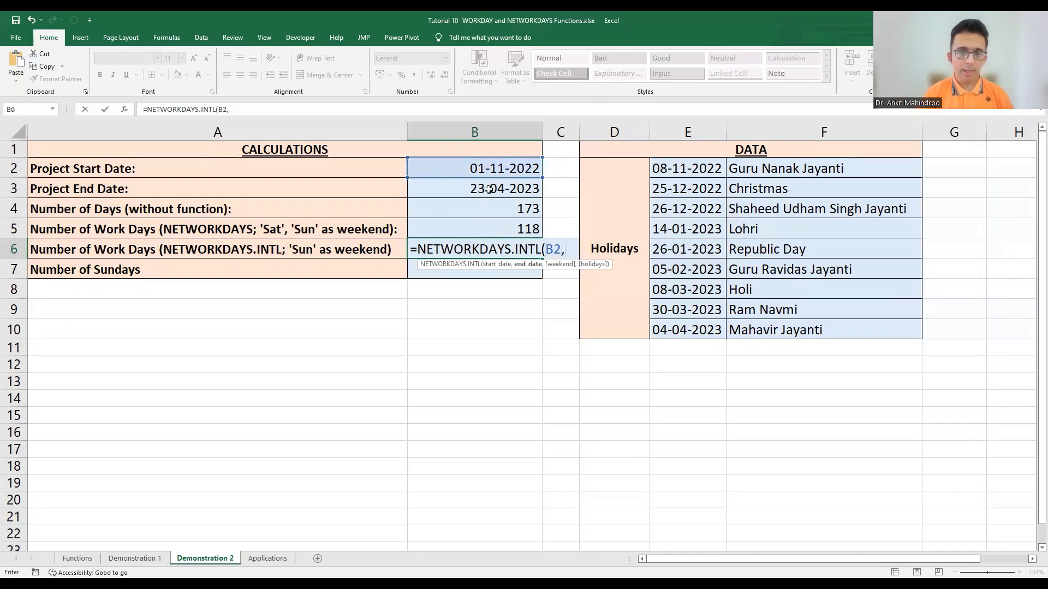
pyautogui.click(488, 189)
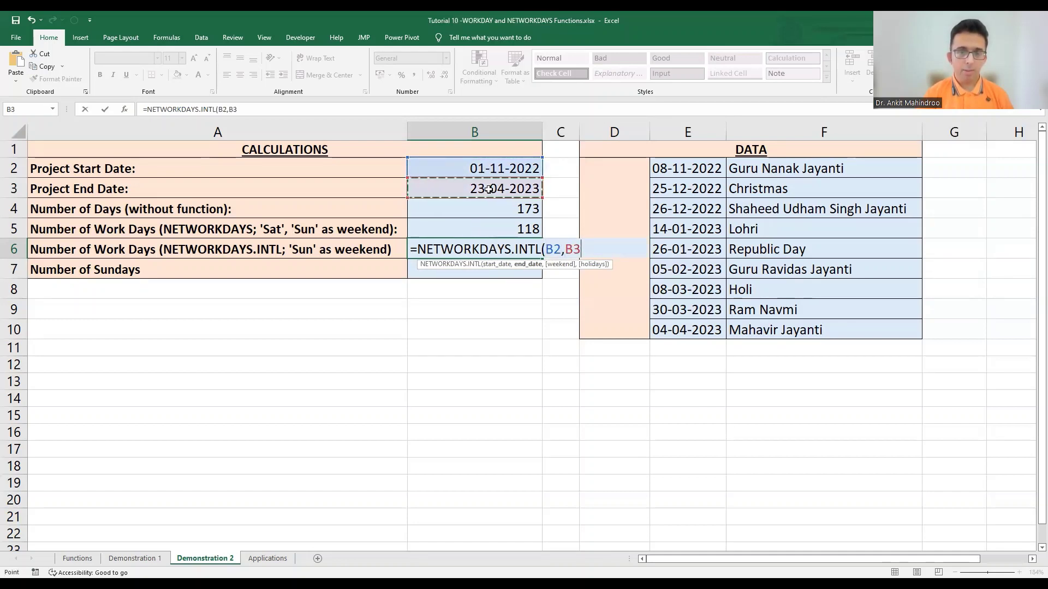
# Set the NETWORKDAYS.INTL weekend to 11 (Sunday only) and the holidays to E2:E10 (PublicHolidays_2), and complete the formula
pyautogui.write(',')
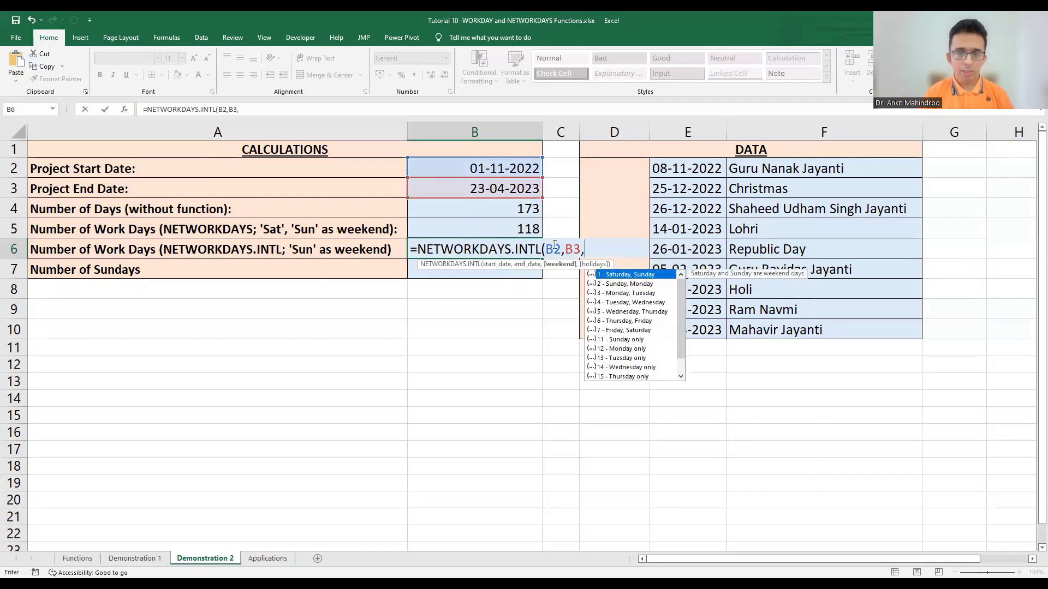
pyautogui.click(619, 343)
pyautogui.doubleClick(619, 340)
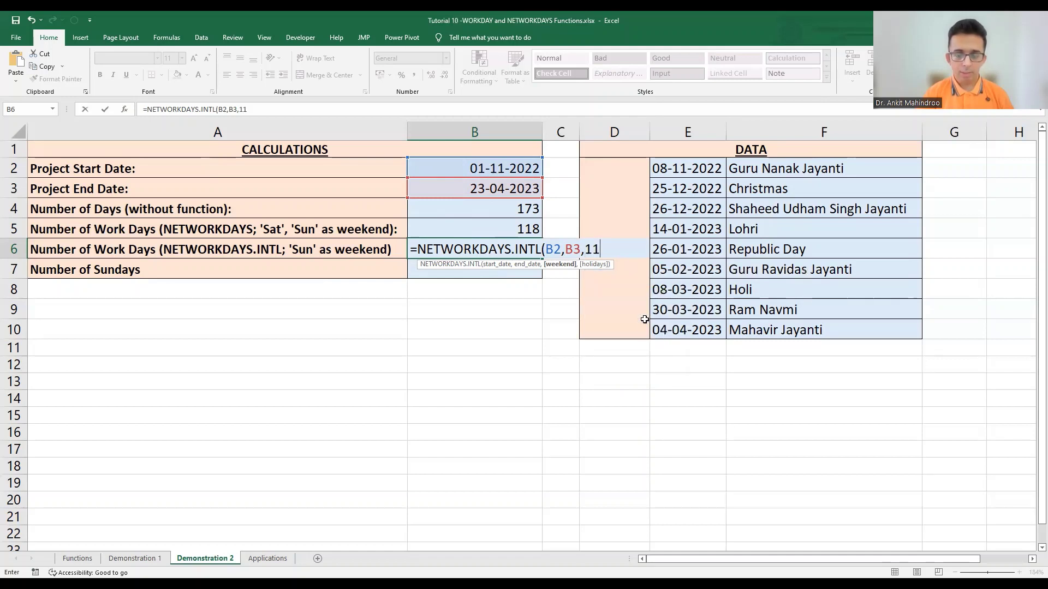
pyautogui.write(',')
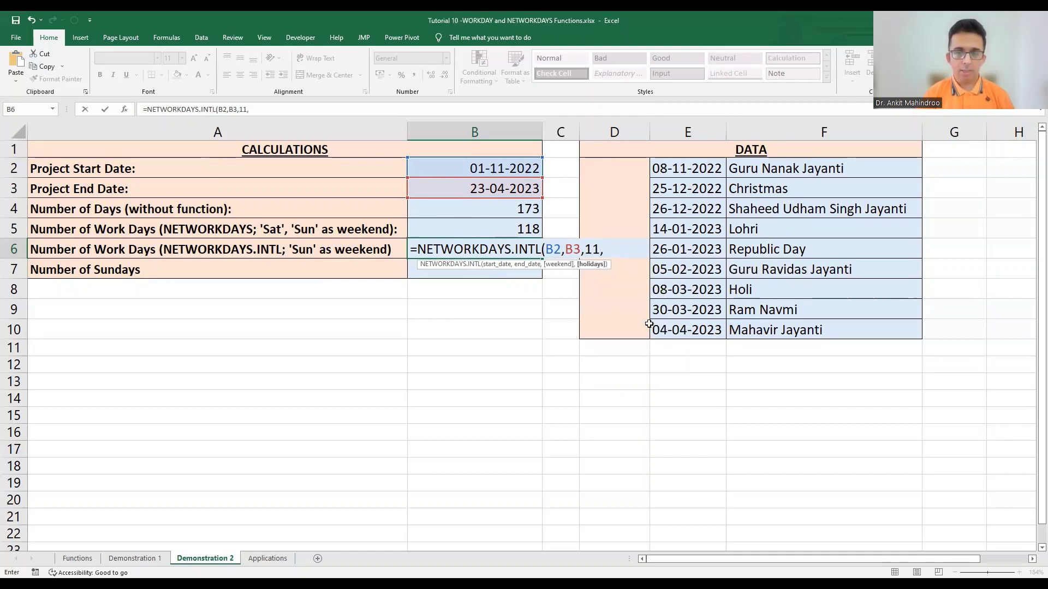
pyautogui.click(690, 166)
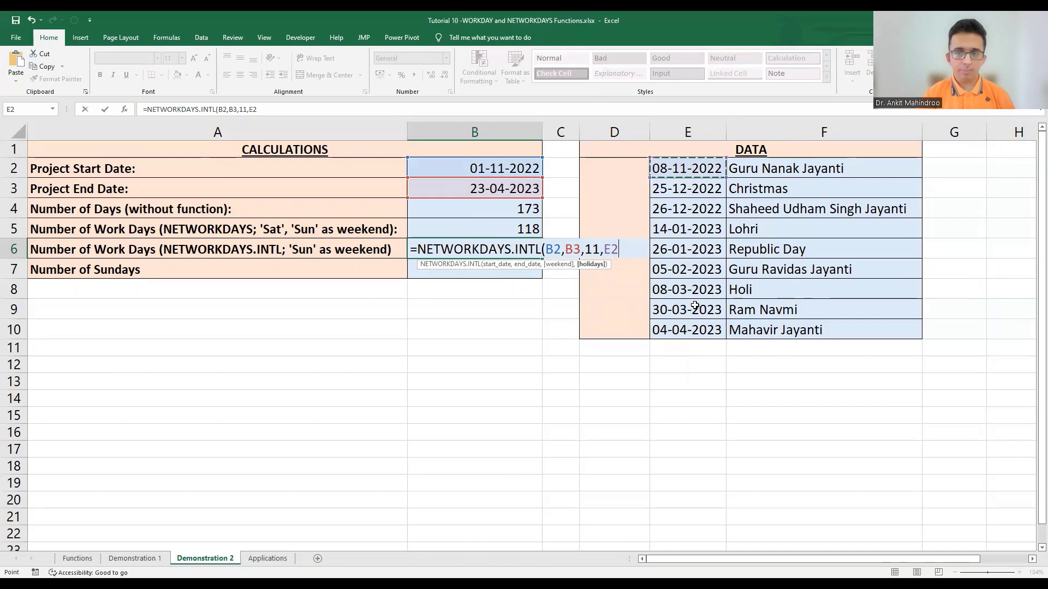
pyautogui.keyDown('shift'); pyautogui.click(696, 323); pyautogui.keyUp('shift')
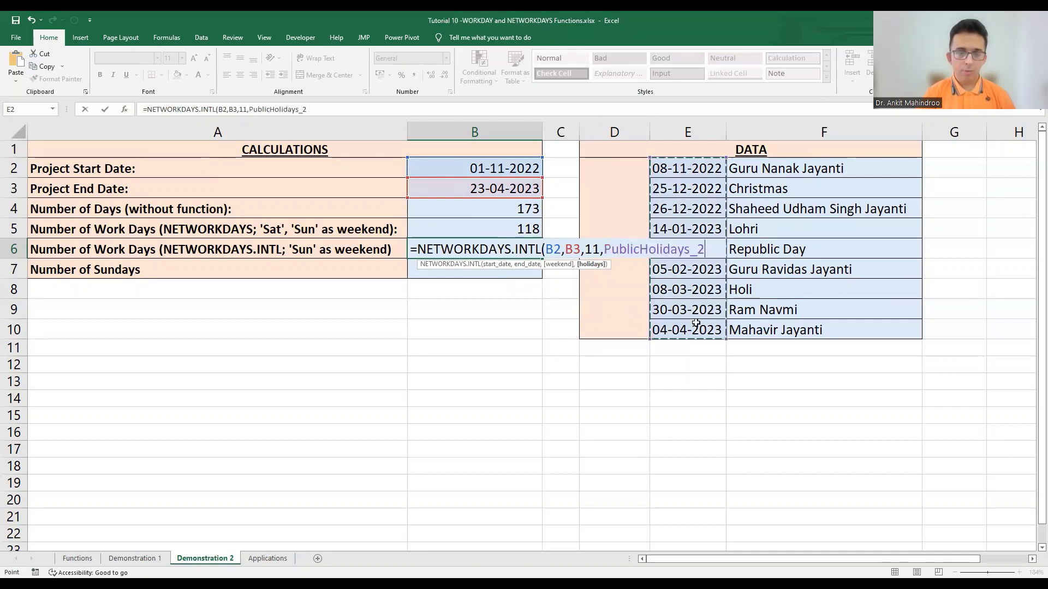
pyautogui.write(')')
pyautogui.hotkey('ctrl', 'Return')
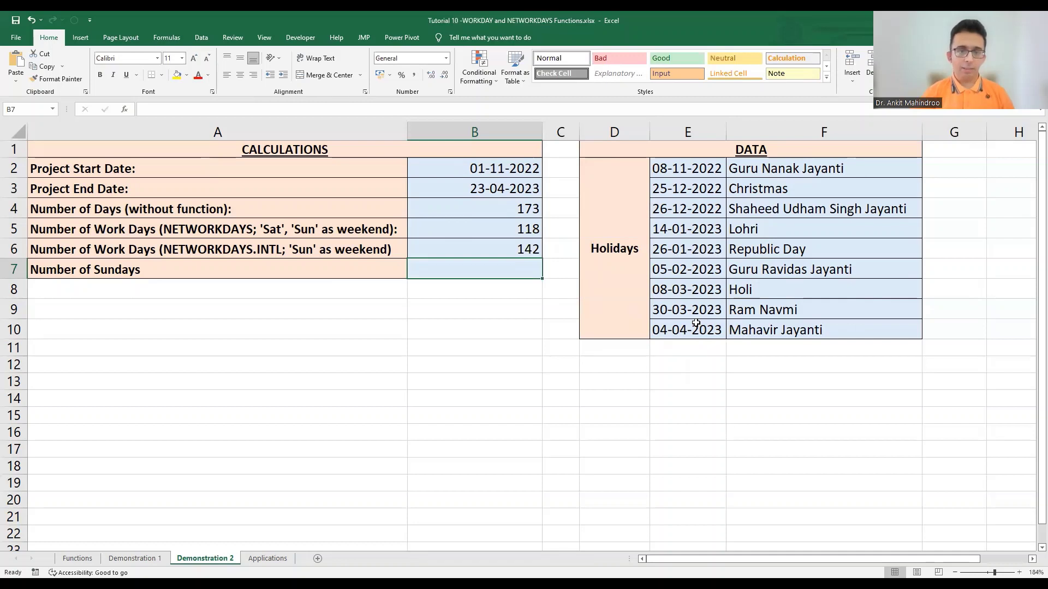
# Calculate the number of Sundays in B7 by subtracting the NETWORKDAYS result in B5 from the NETWORKDAYS.INTL result in B6
pyautogui.click(499, 230)
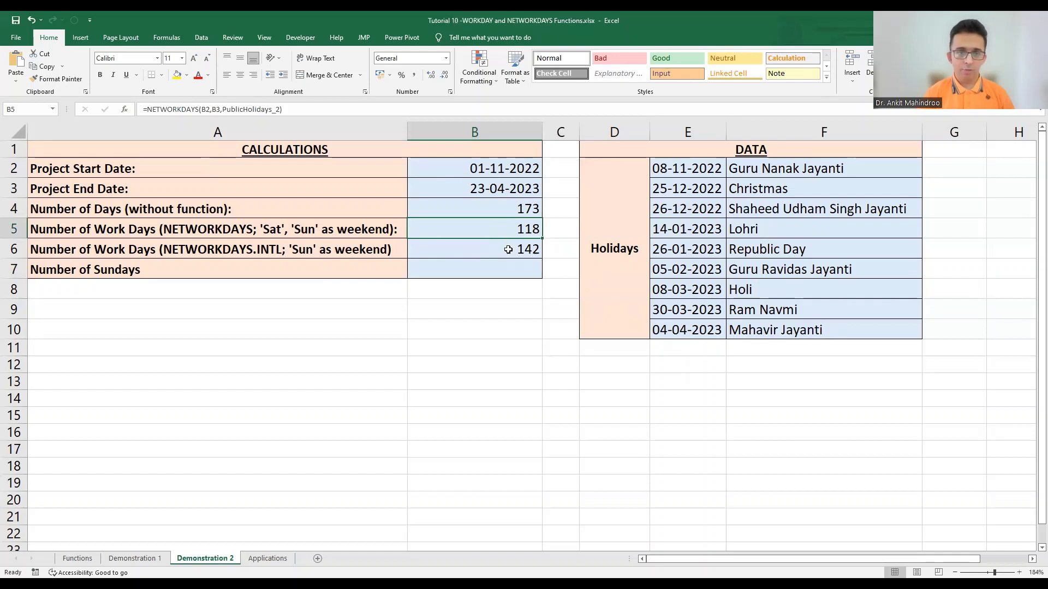
pyautogui.click(512, 252)
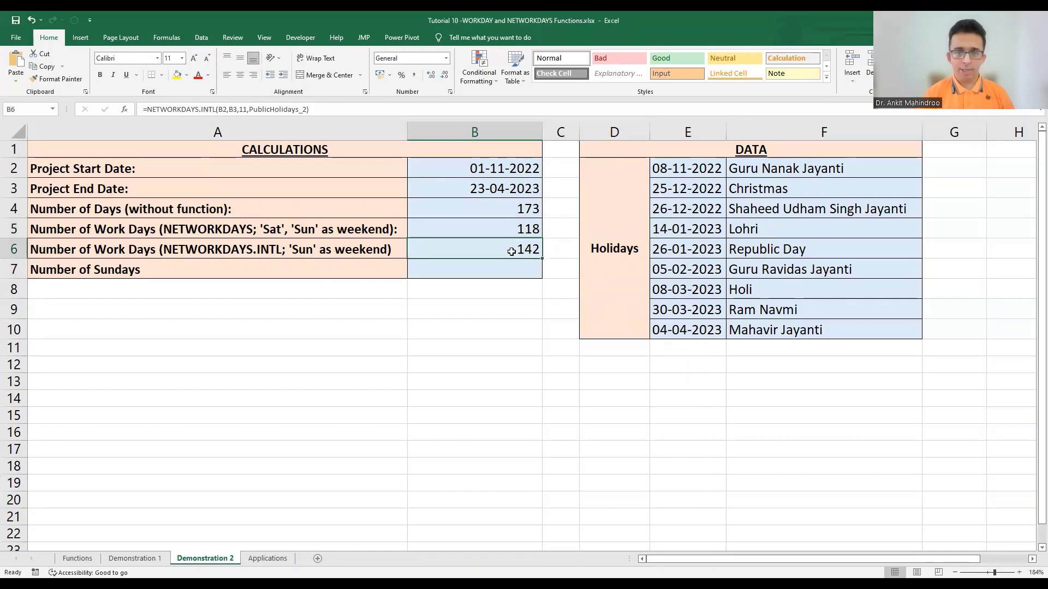
pyautogui.click(488, 265)
pyautogui.write('=')
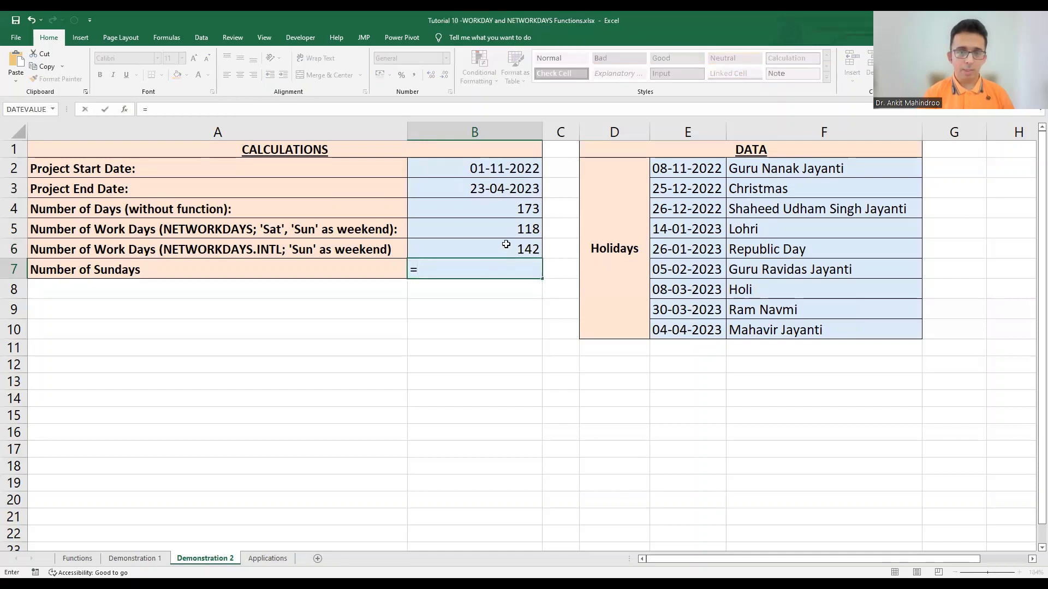
pyautogui.click(505, 244)
pyautogui.write('-')
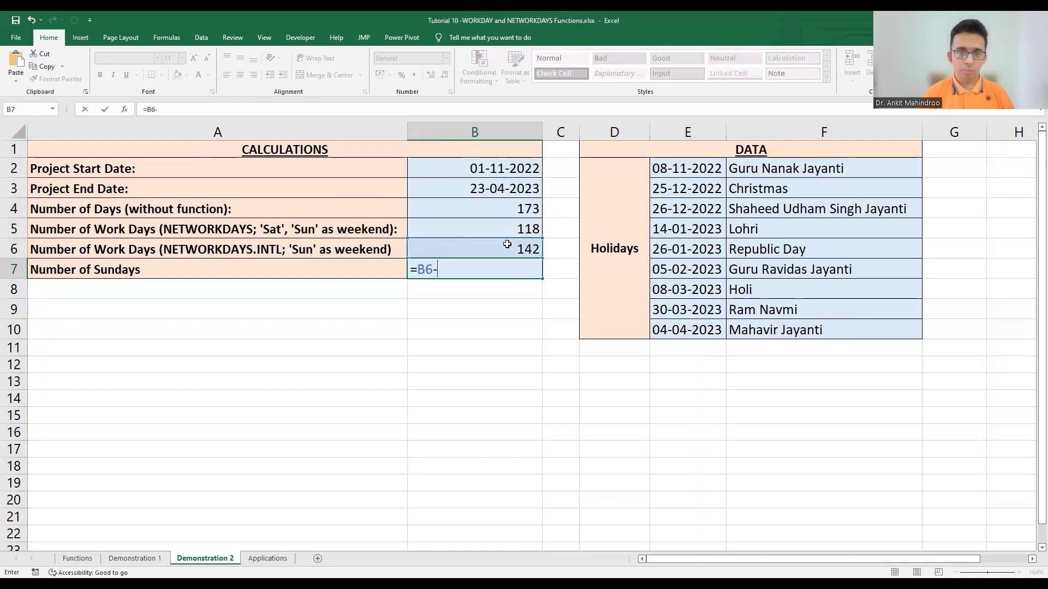
pyautogui.click(512, 228)
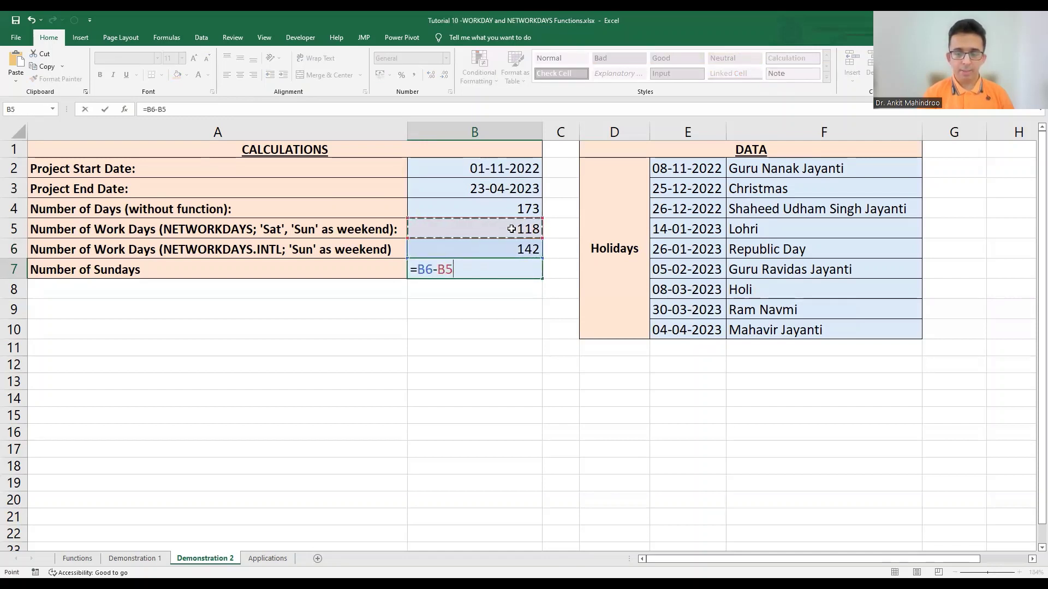
pyautogui.press('Return')
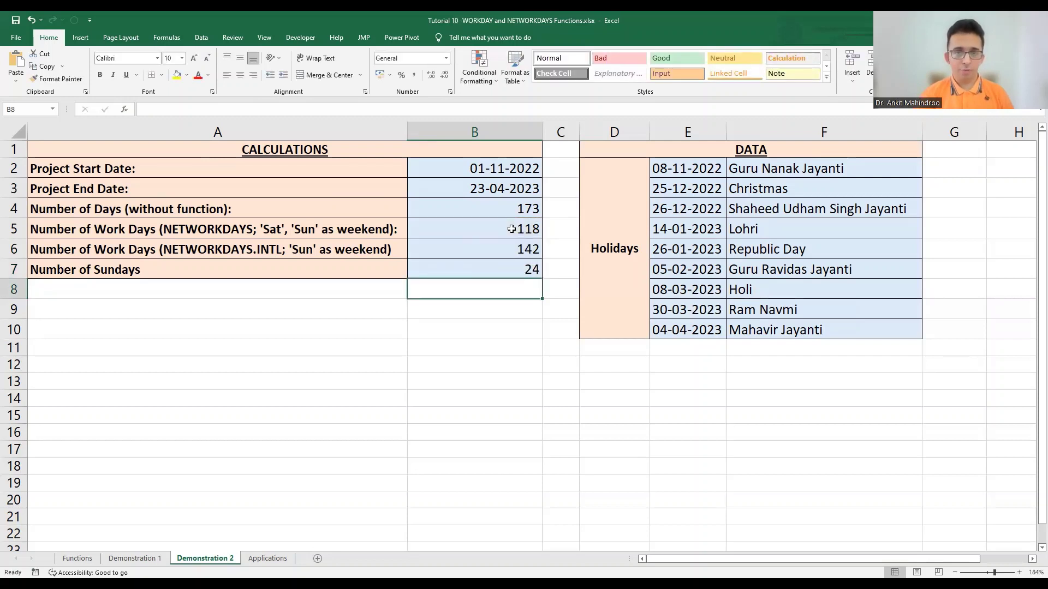
# Change the label in A7 to "Number of Sundays/Saturdays"
pyautogui.click(151, 271)
pyautogui.doubleClick(151, 271)
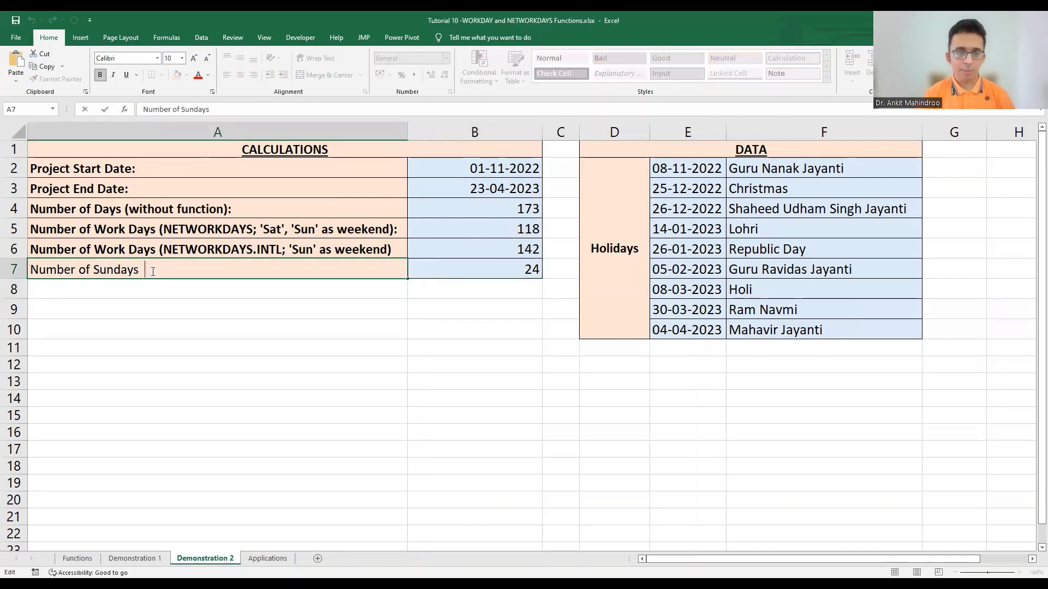
pyautogui.press('BackSpace')
pyautogui.write('/Saturday')
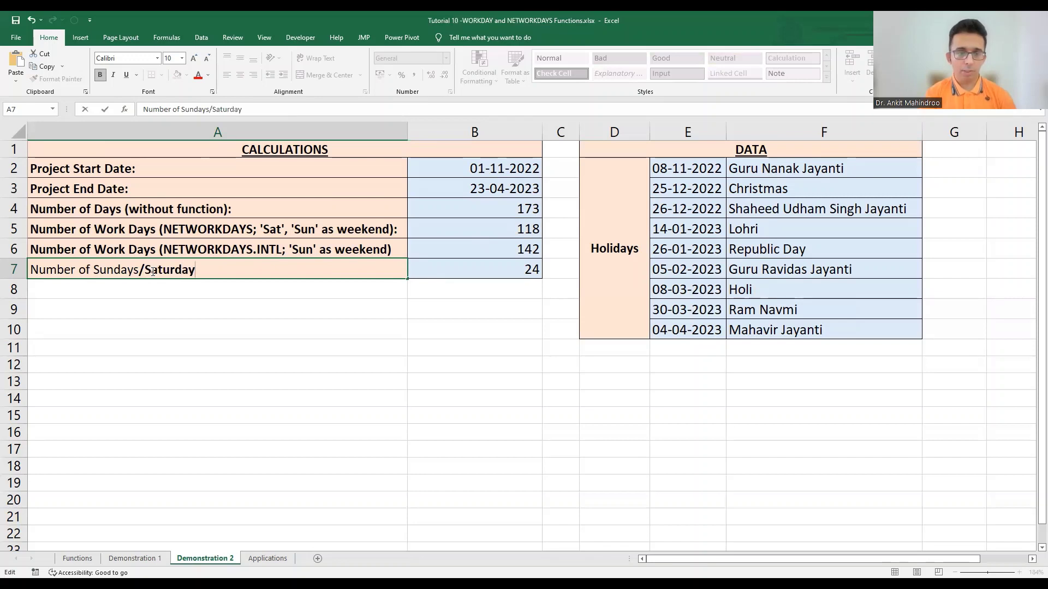
pyautogui.press('Return')
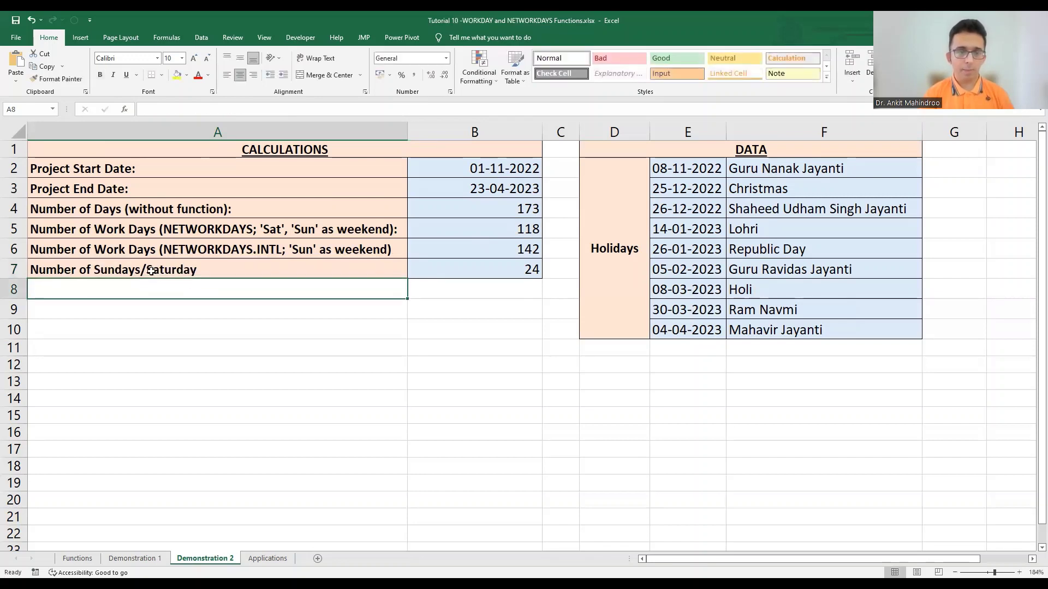
pyautogui.click(295, 369)
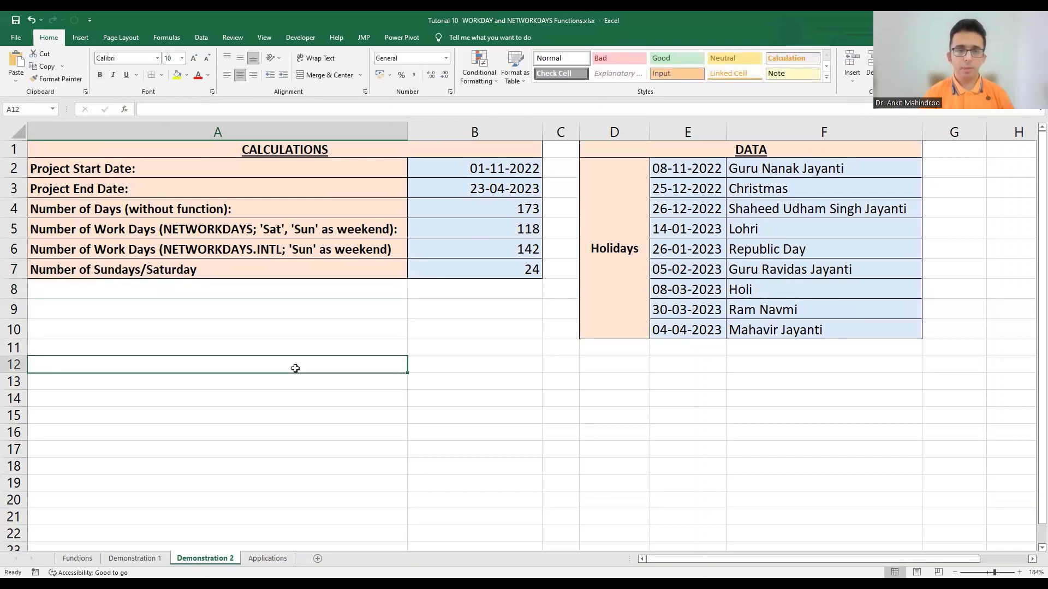
pyautogui.doubleClick(200, 270)
pyautogui.write('s')
pyautogui.press('Return')
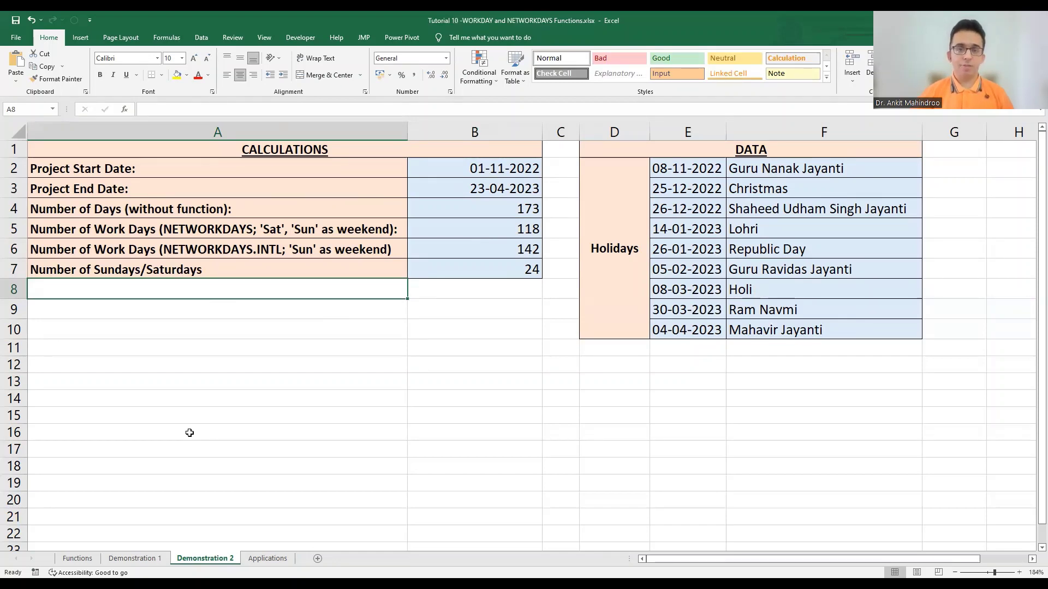
# Open the Applications sheet to review the functions' use cases and alternatives
pyautogui.click(266, 559)
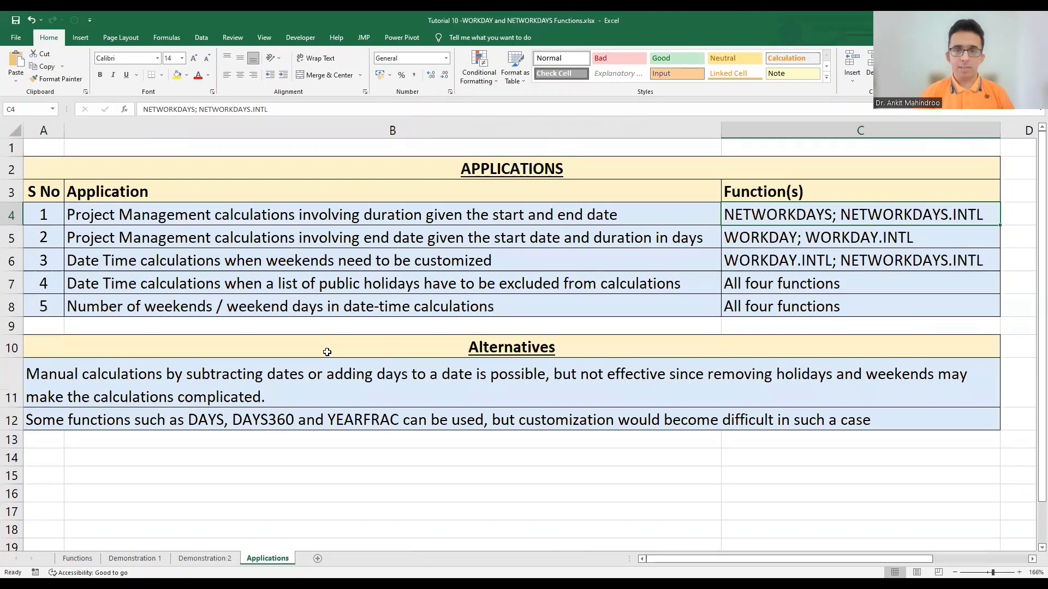